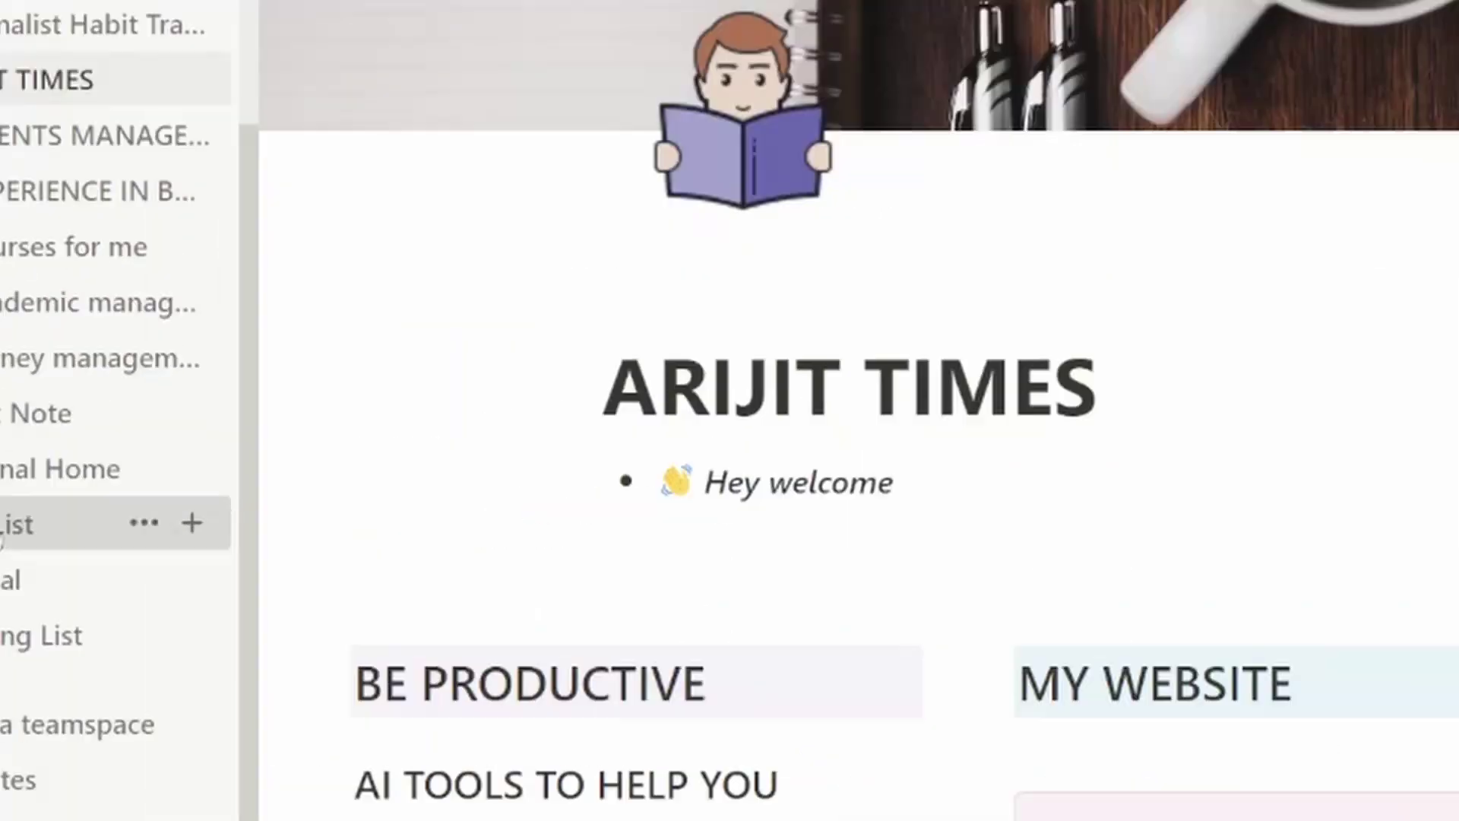
Step: Check the Notion Task List board, then search YouTube for 'superhero landing sound effect'
click(4, 568)
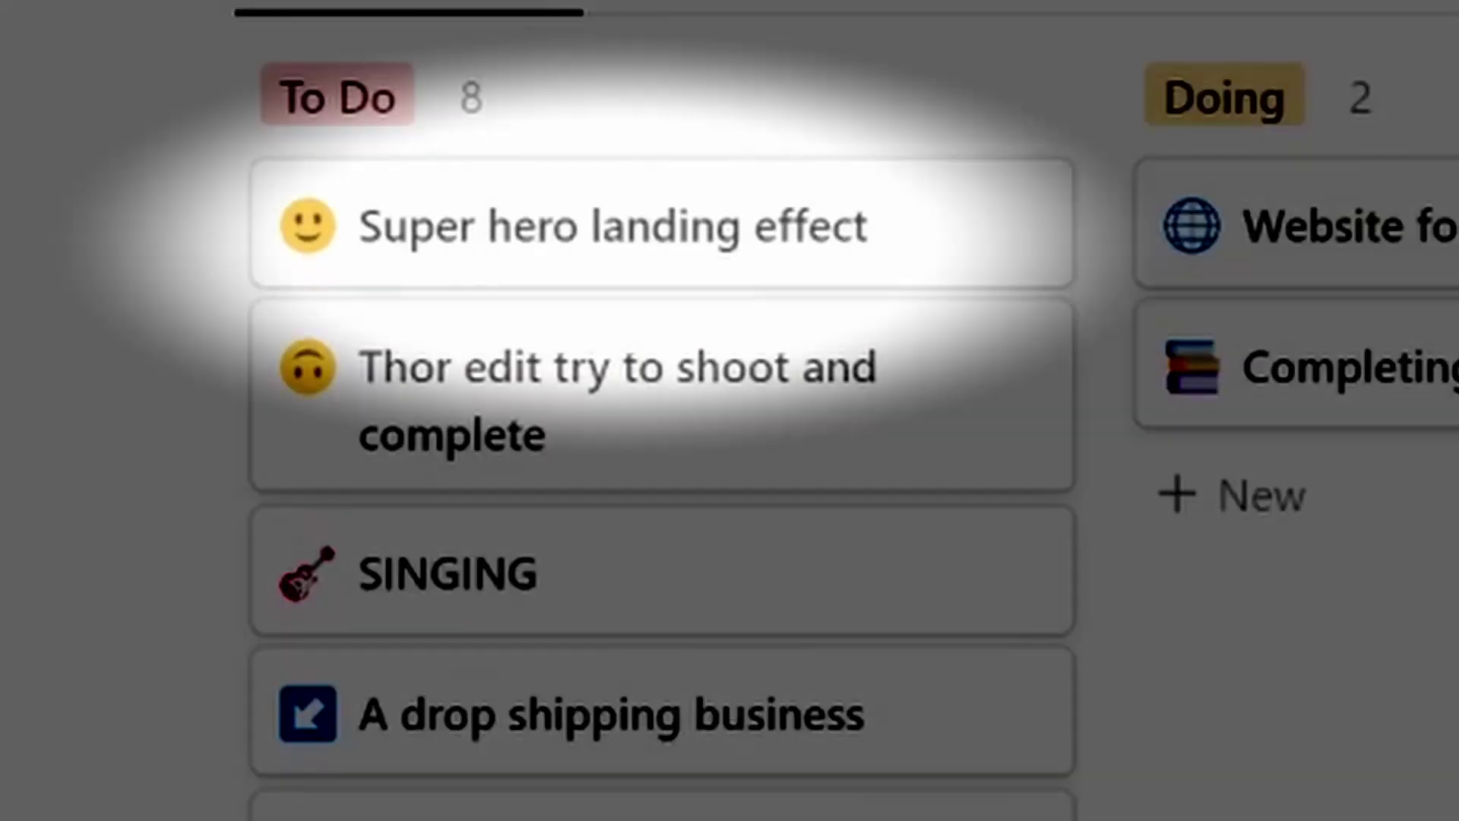
click(531, 767)
text(Super)
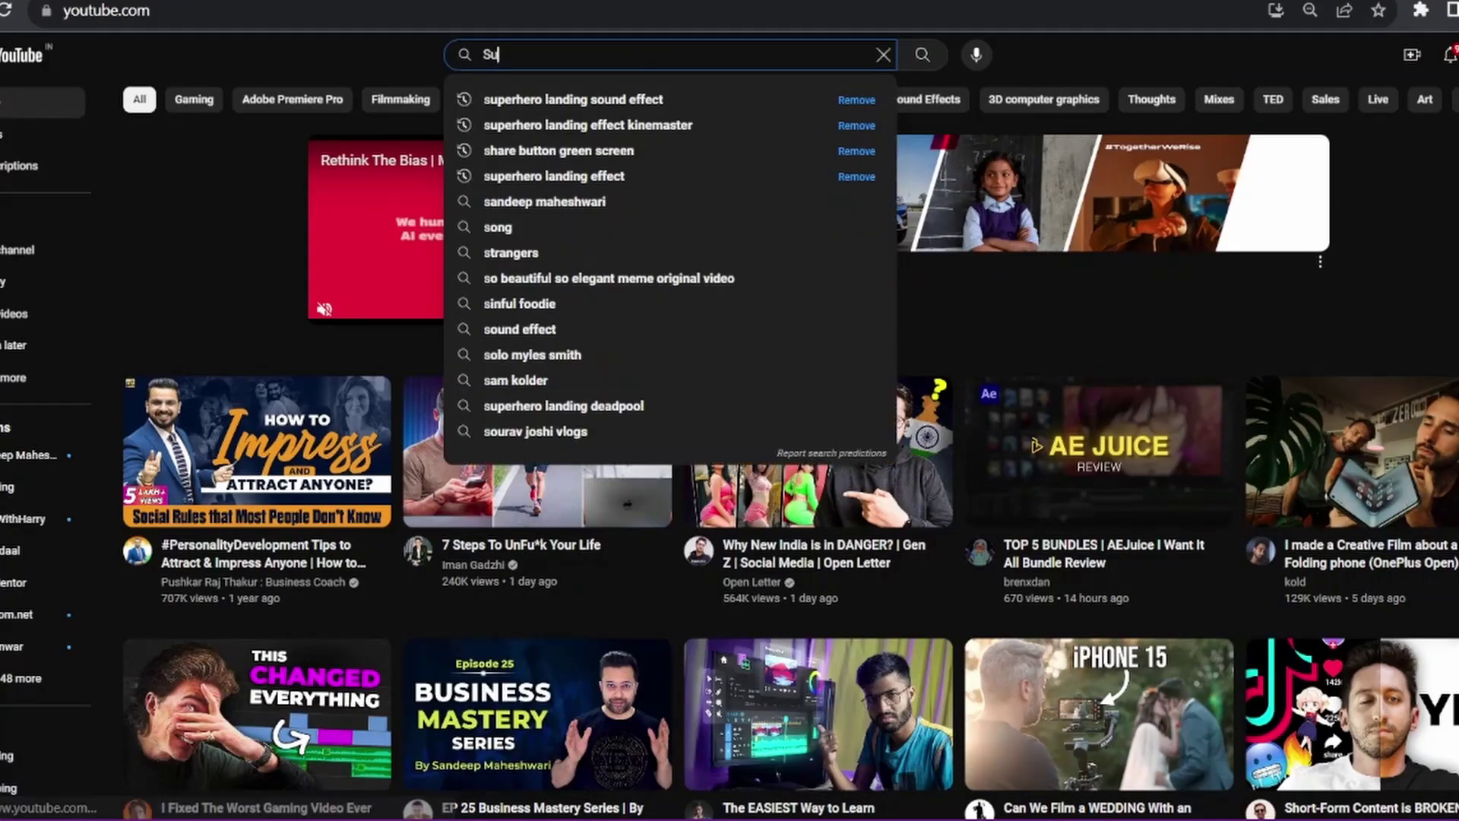
click(625, 101)
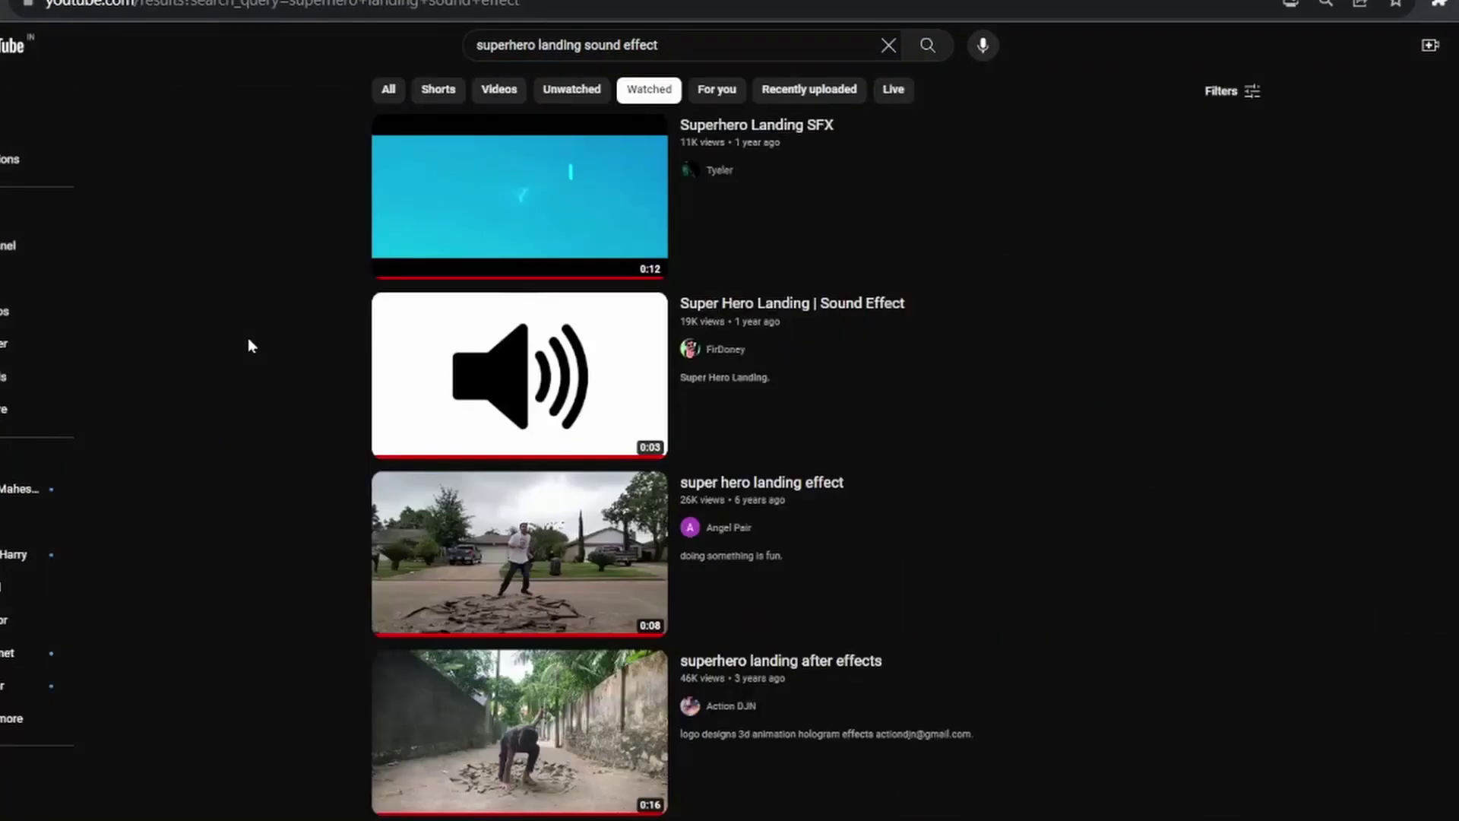
scroll(247, 337, down, 10)
scroll(670, 410, up, 2)
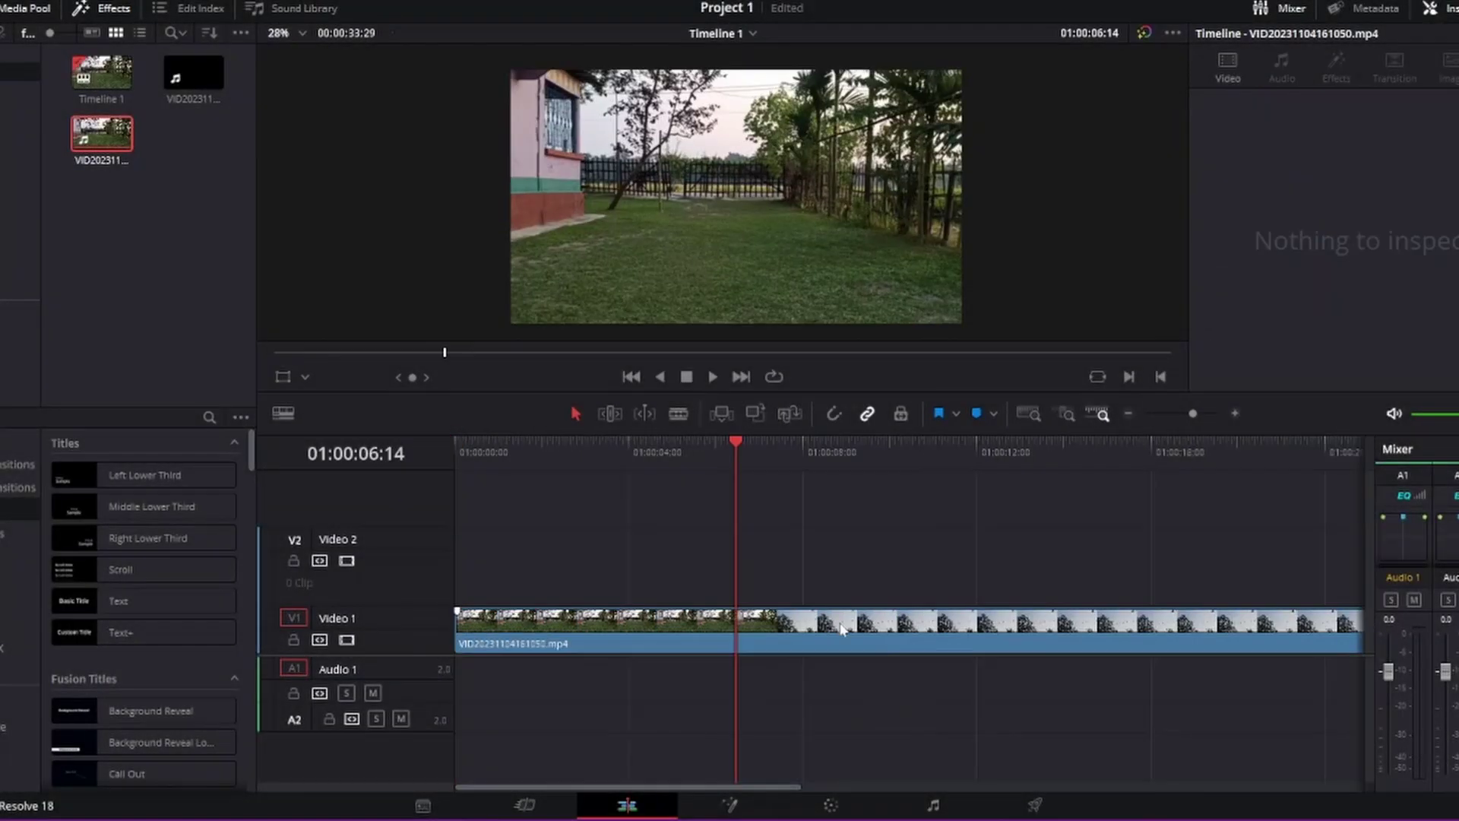
Step: Reverse the Video 1 clip's speed to -100% with Change Clip Speed
click(617, 625)
right_click(617, 624)
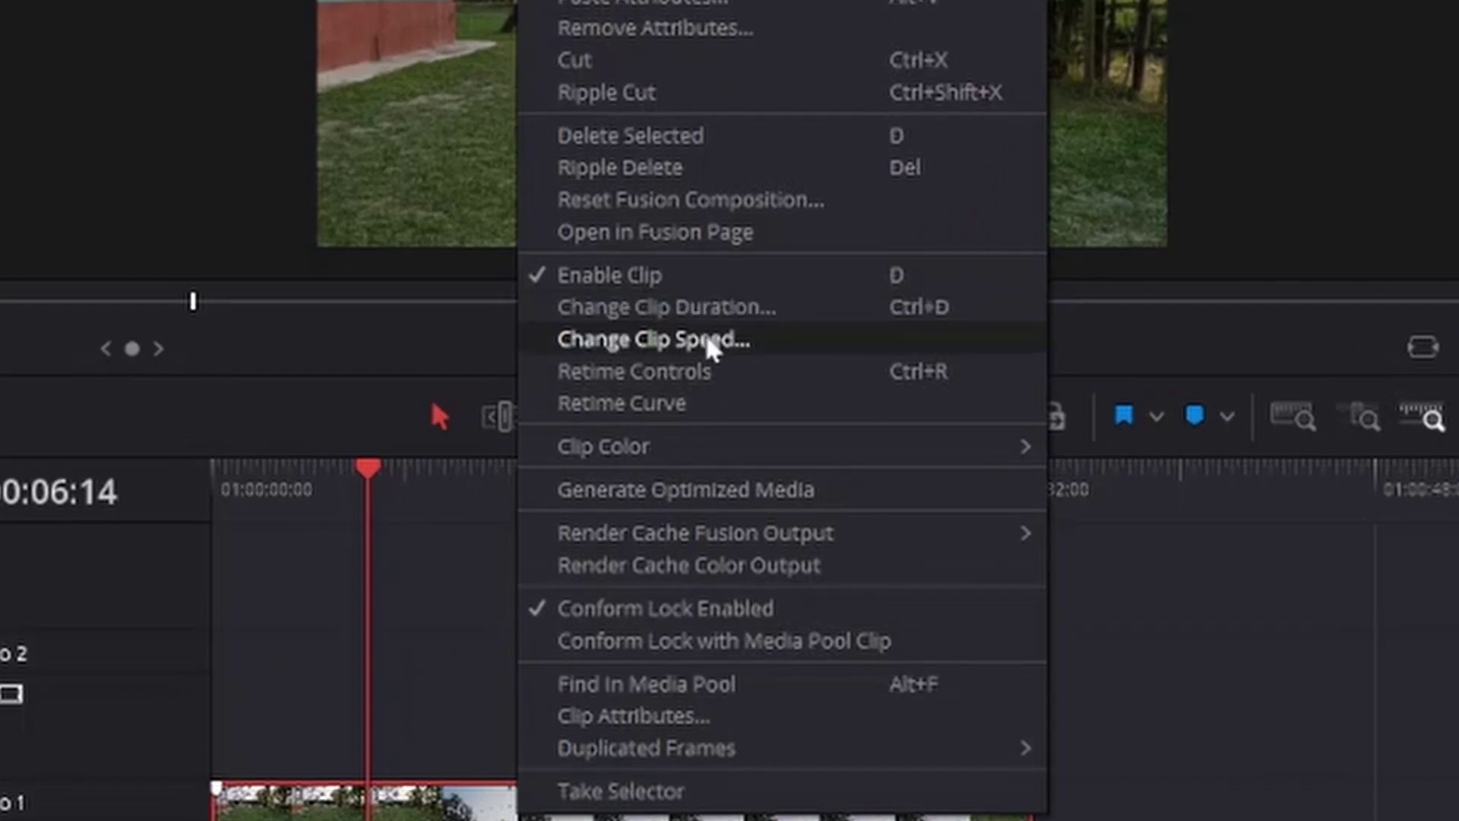
click(684, 373)
click(754, 420)
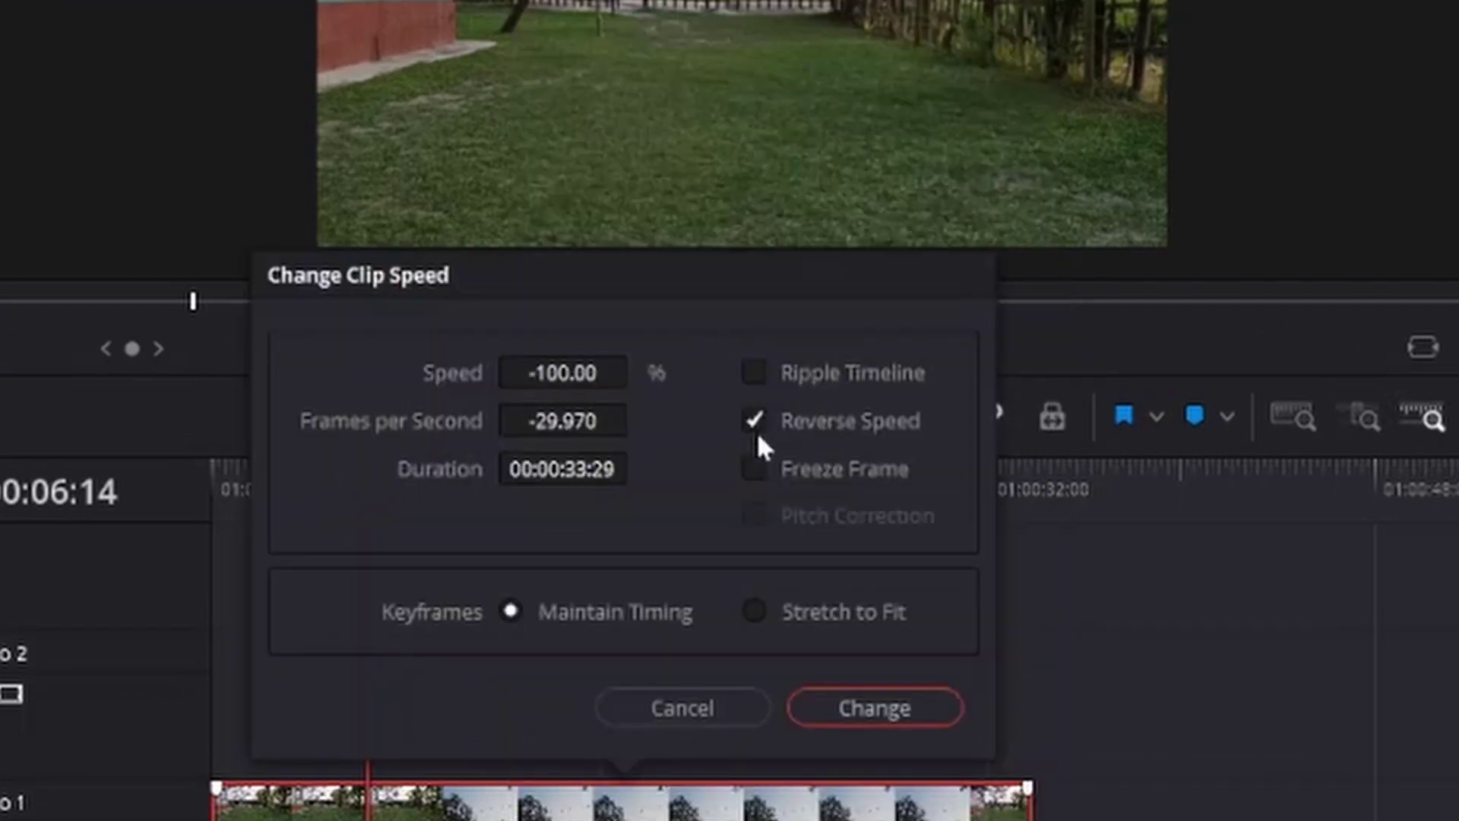
click(881, 708)
Step: Blade the clip at the playhead, move the kept piece to the start, and add the jump clip on Video 2
click(718, 447)
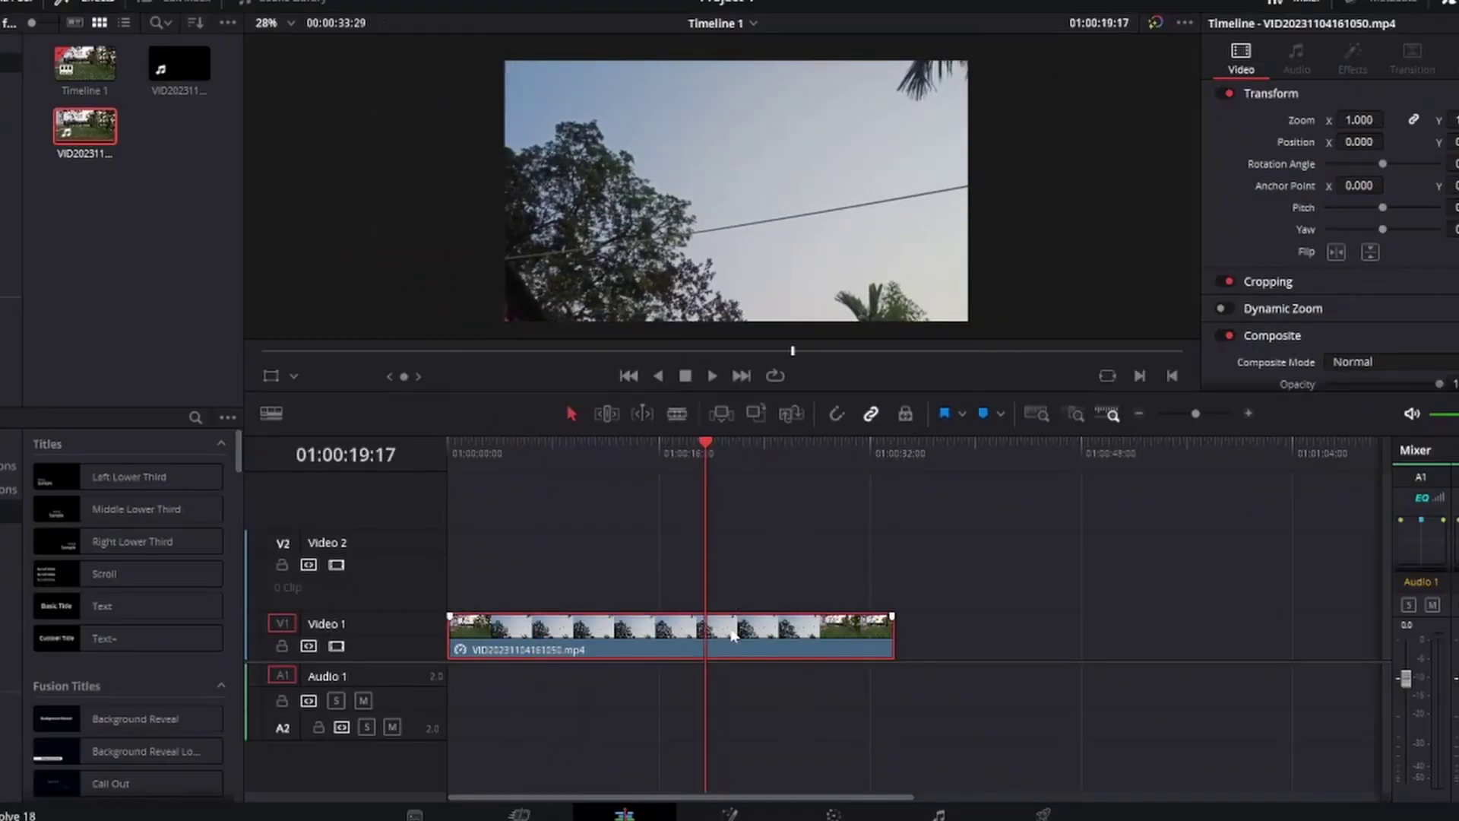
key(ctrl+b)
drag(803, 646, 699, 646)
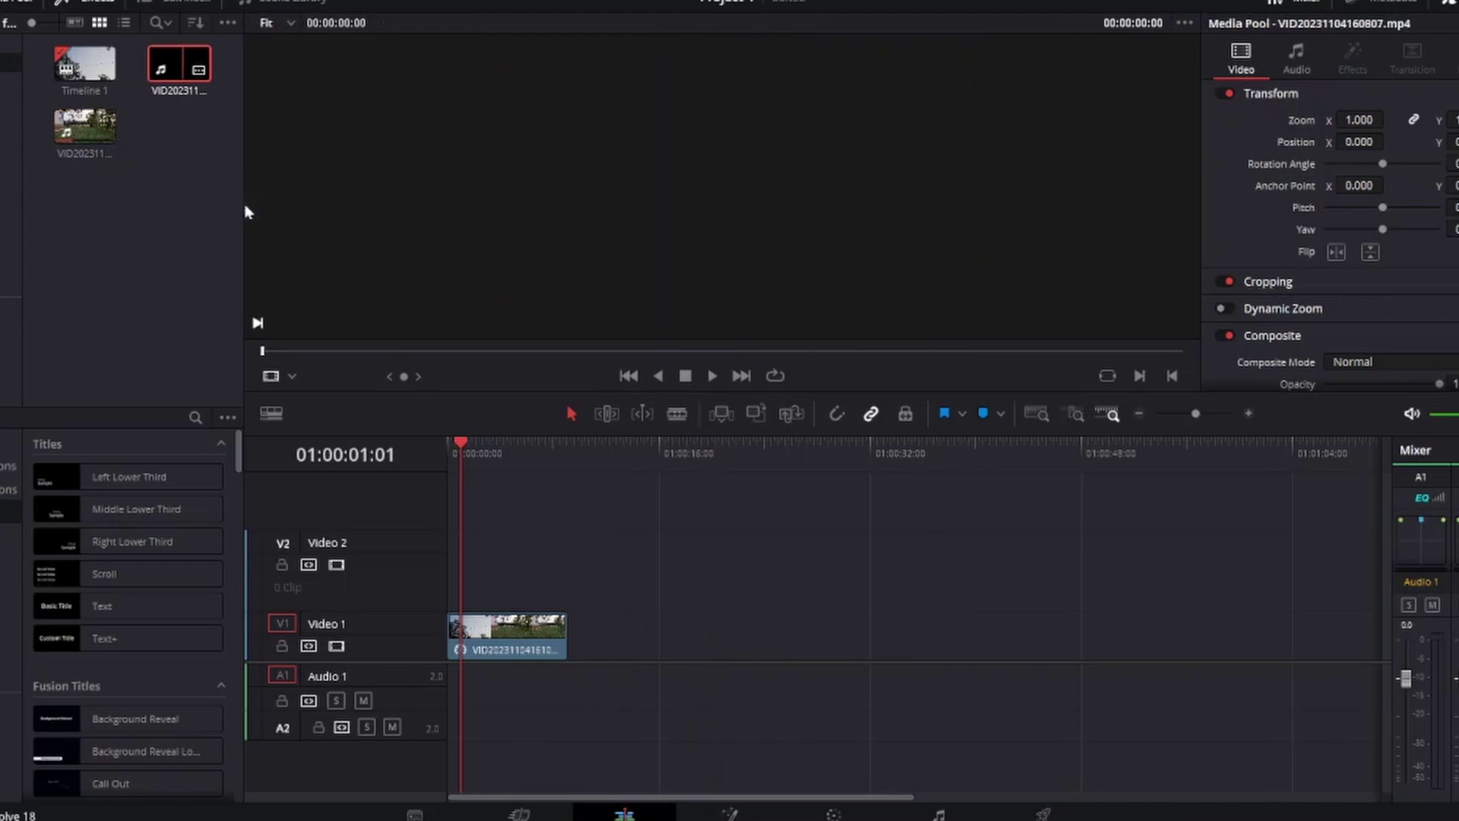
drag(178, 63, 494, 577)
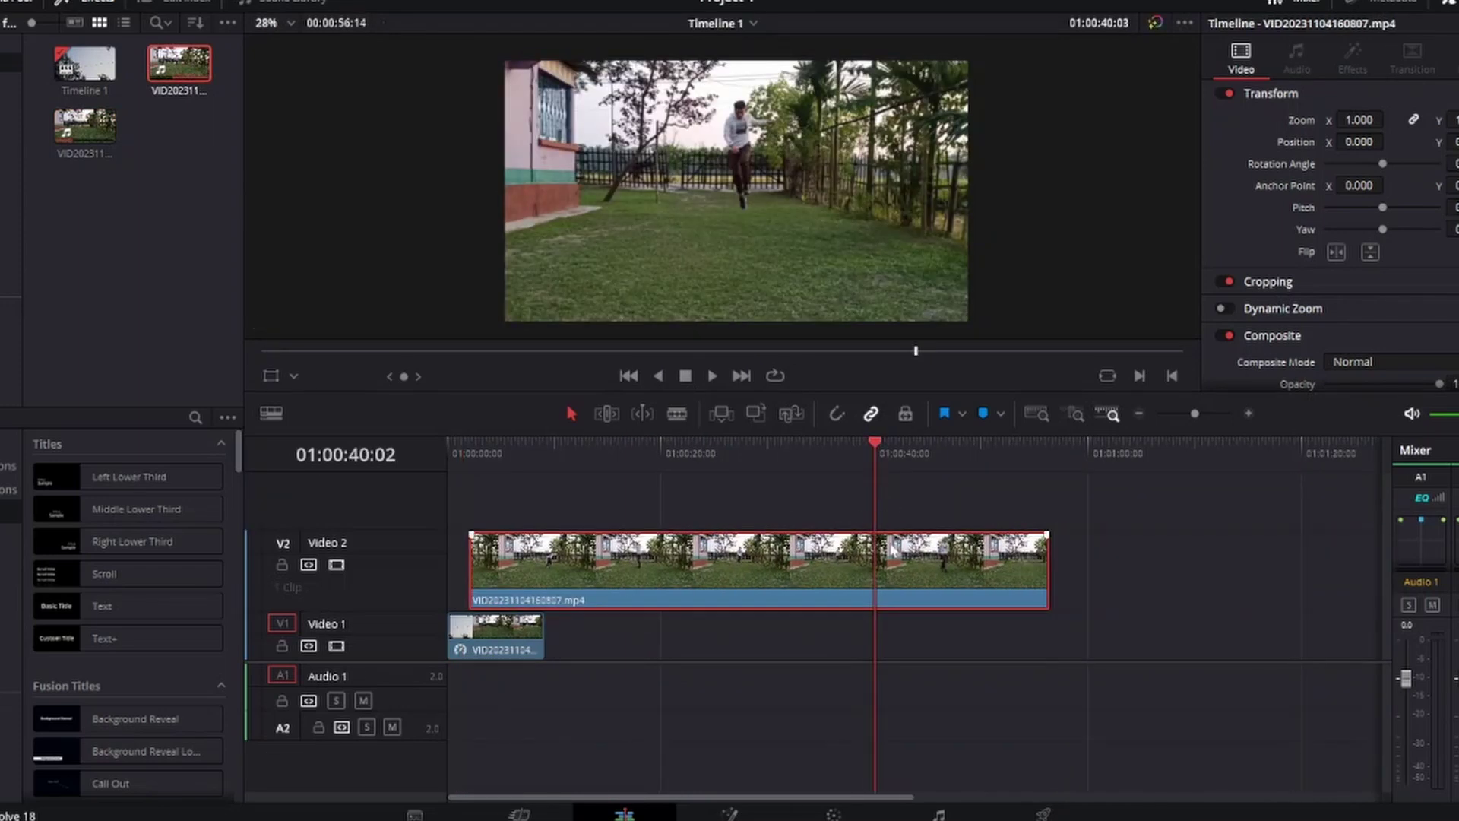
Step: Trim the jump clip to the in-air frame and slide it left over Video 1's end
key(Right)
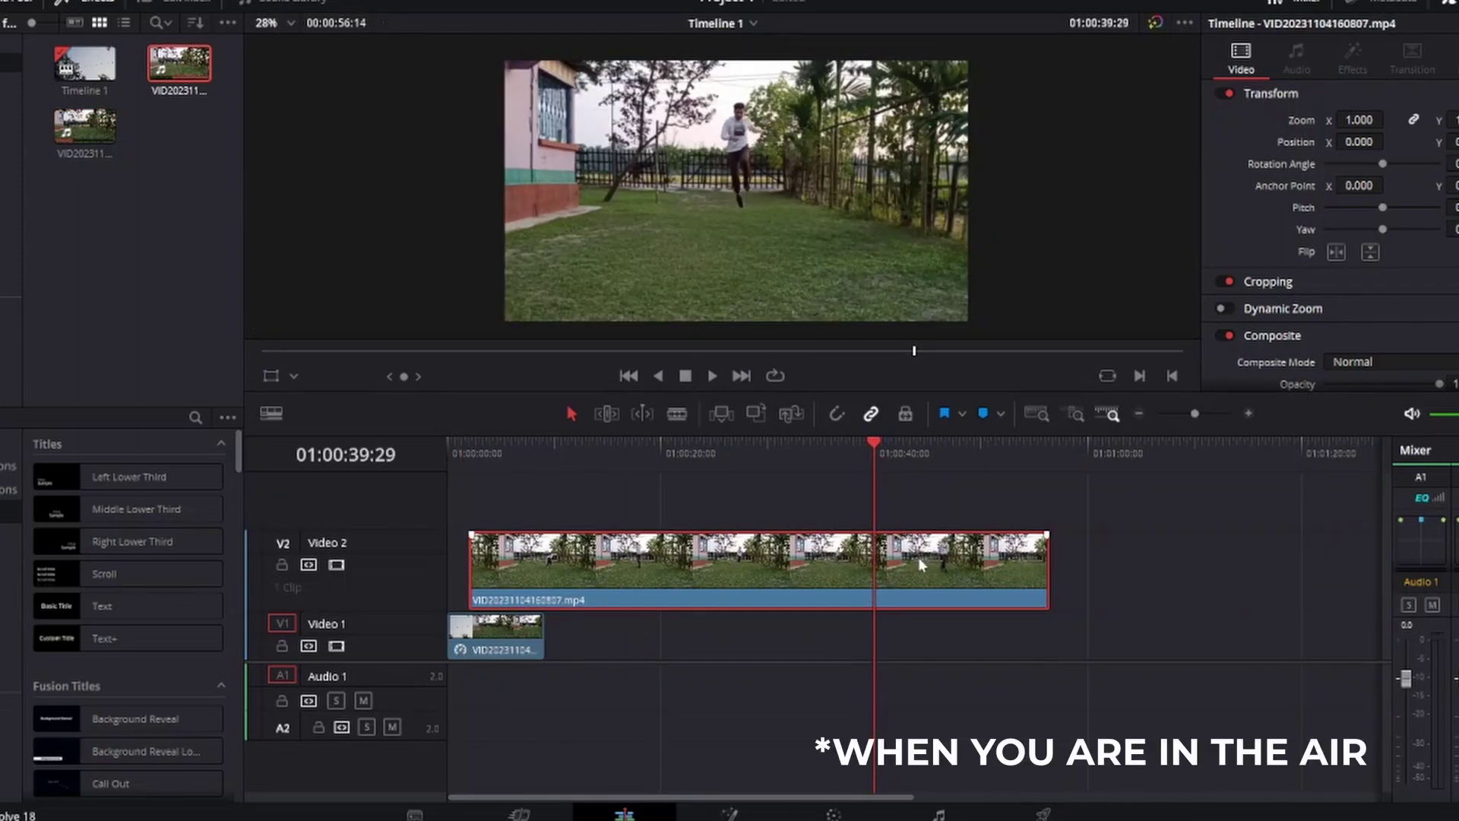
key(Delete)
drag(916, 568, 513, 576)
Step: Play back from the clip start and from about two seconds in to check the transition
key(Up)
key(space)
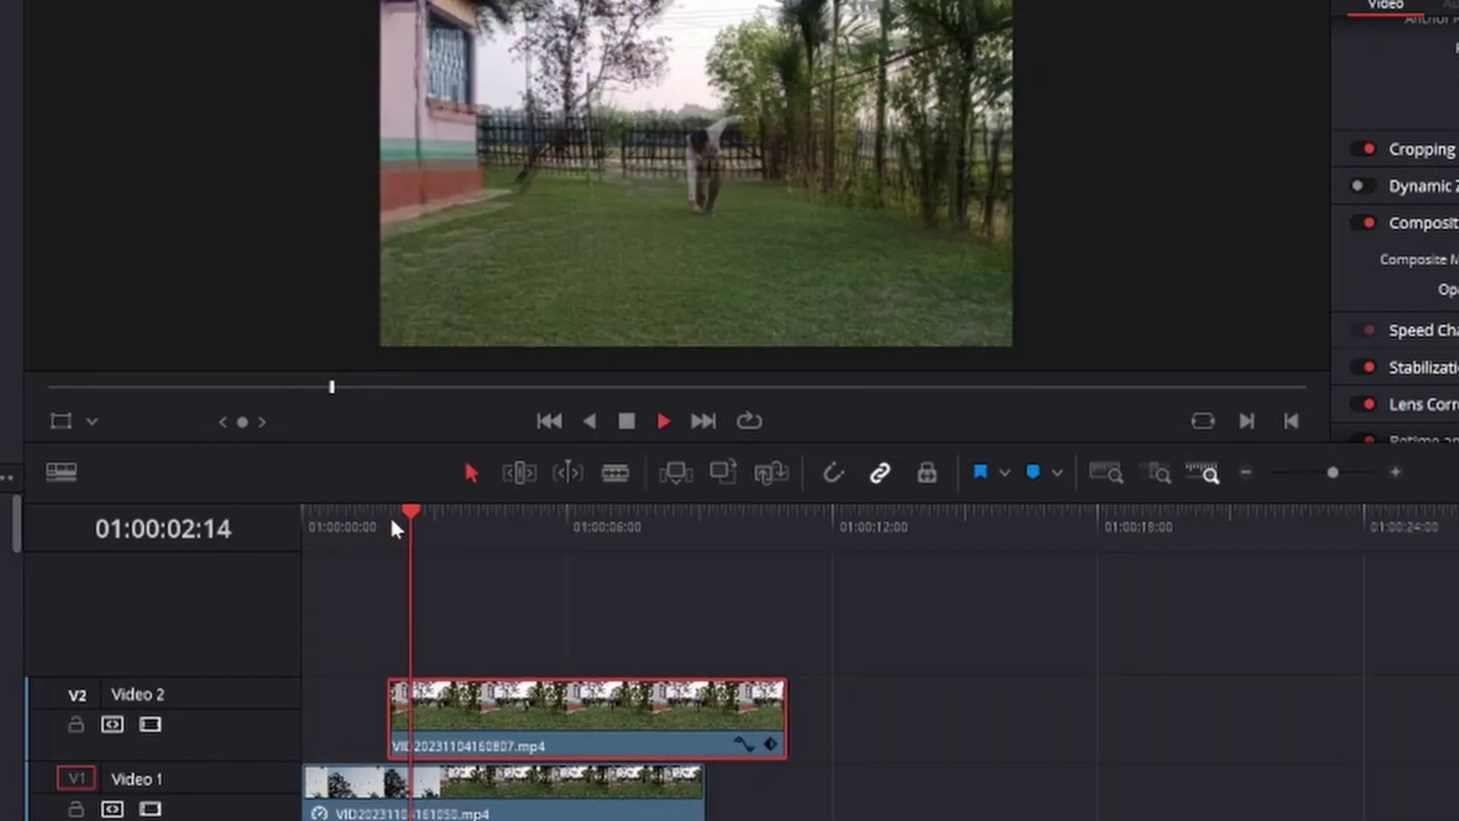
click(393, 524)
key(space)
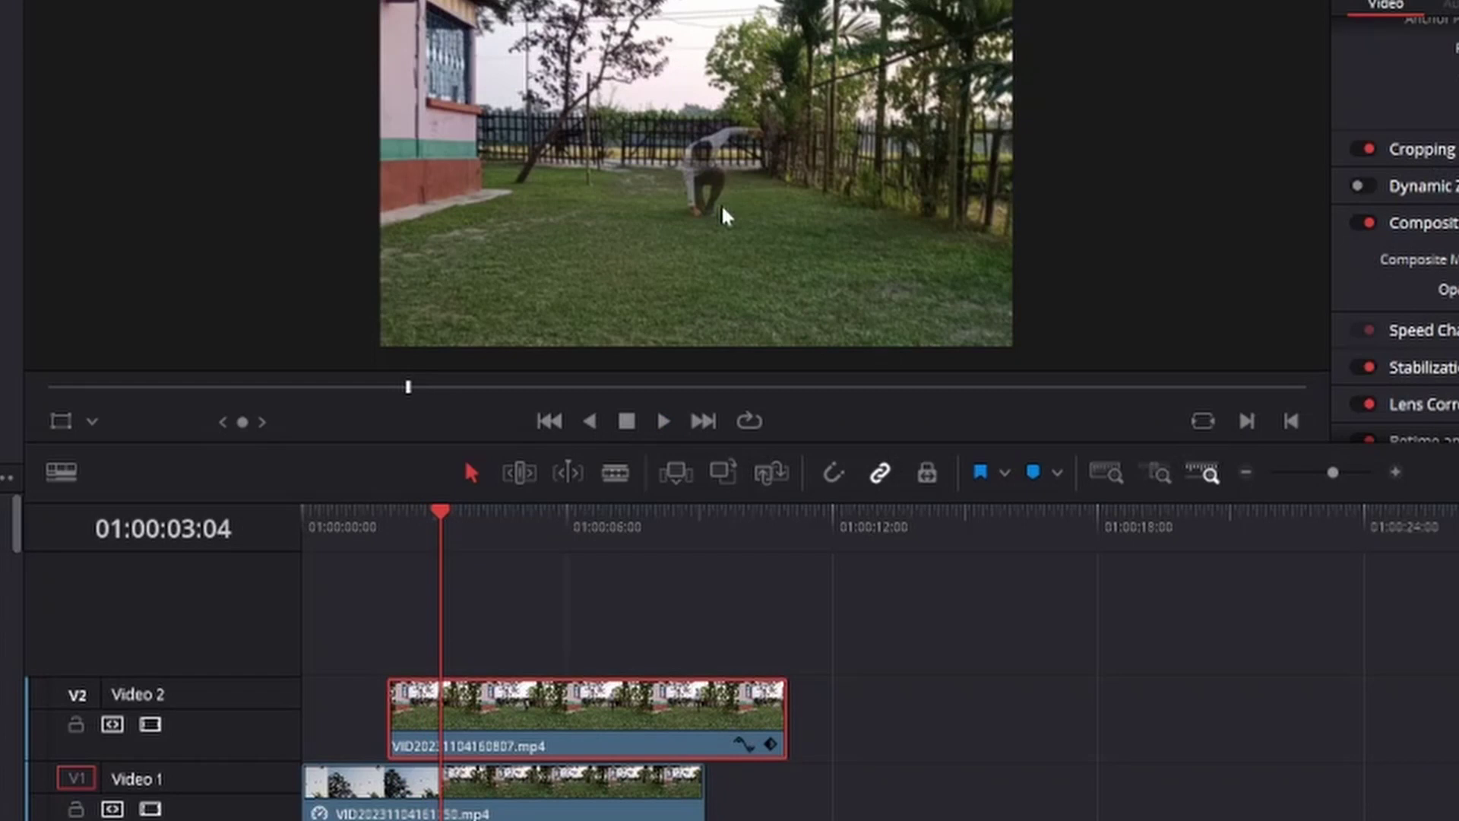
key(Up)
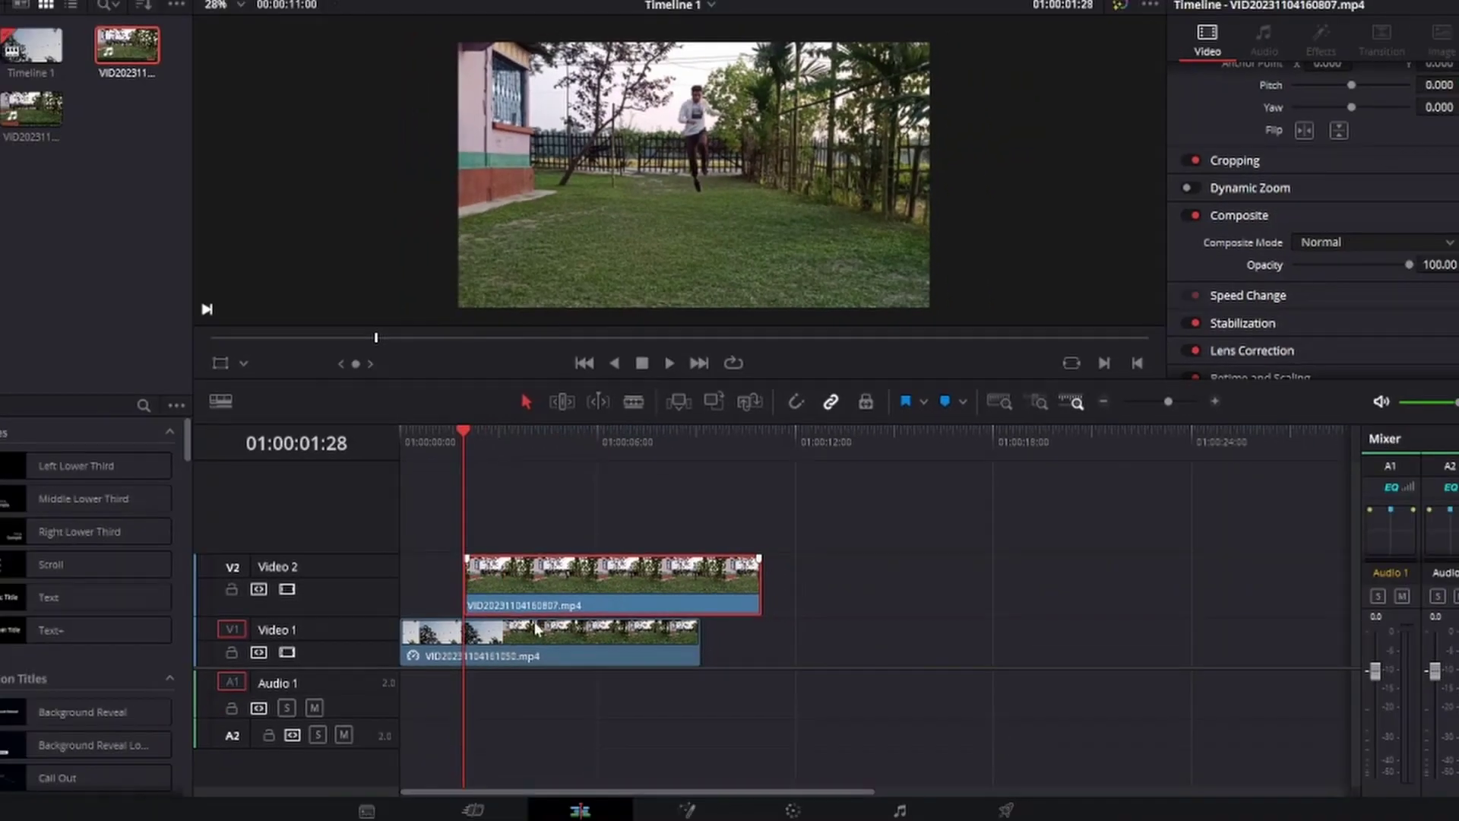
Step: On the Color page, add a mask window around the jumper and an alpha output to the node graph
click(790, 810)
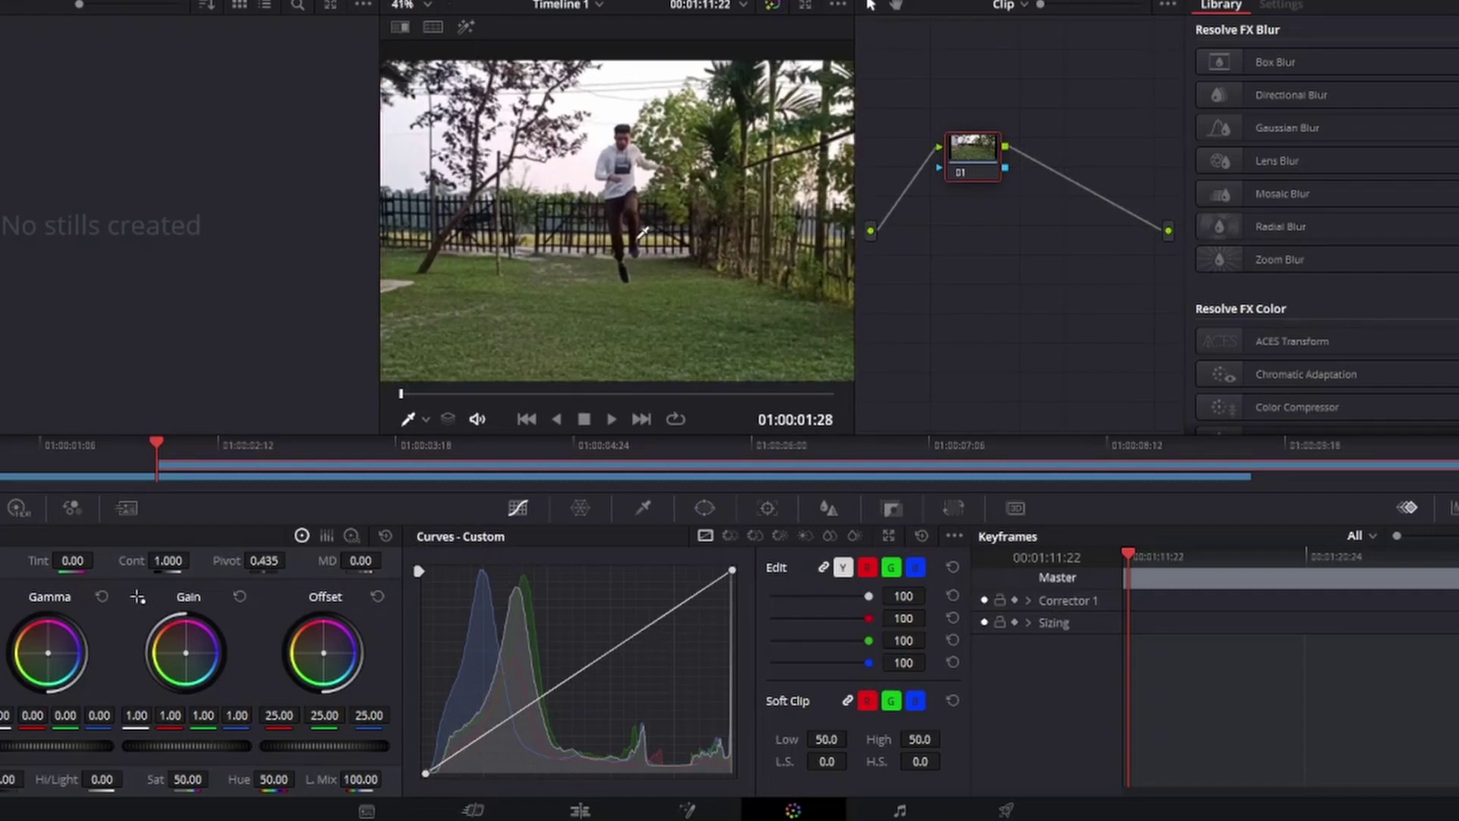
click(703, 510)
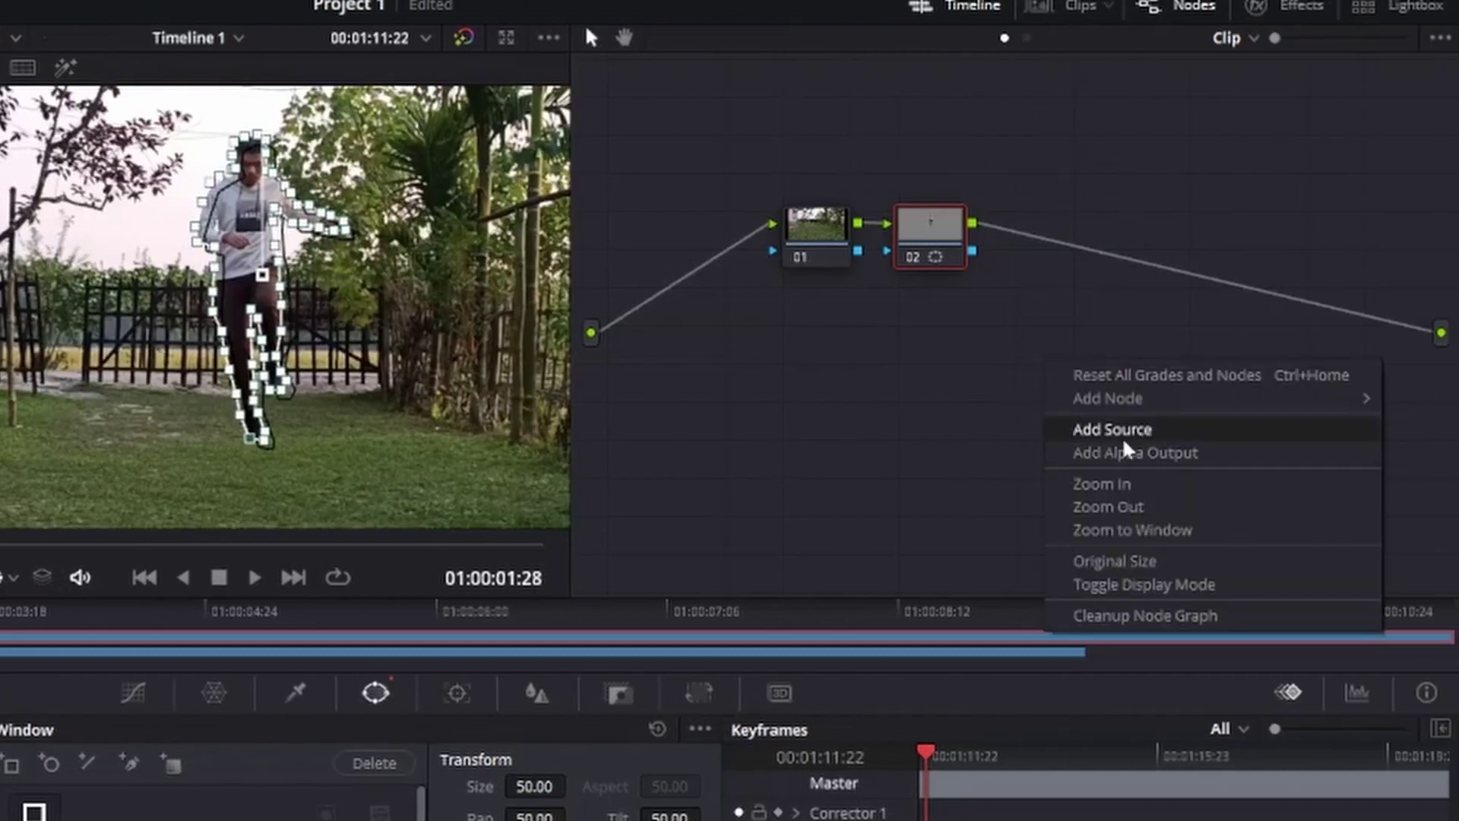
click(1101, 453)
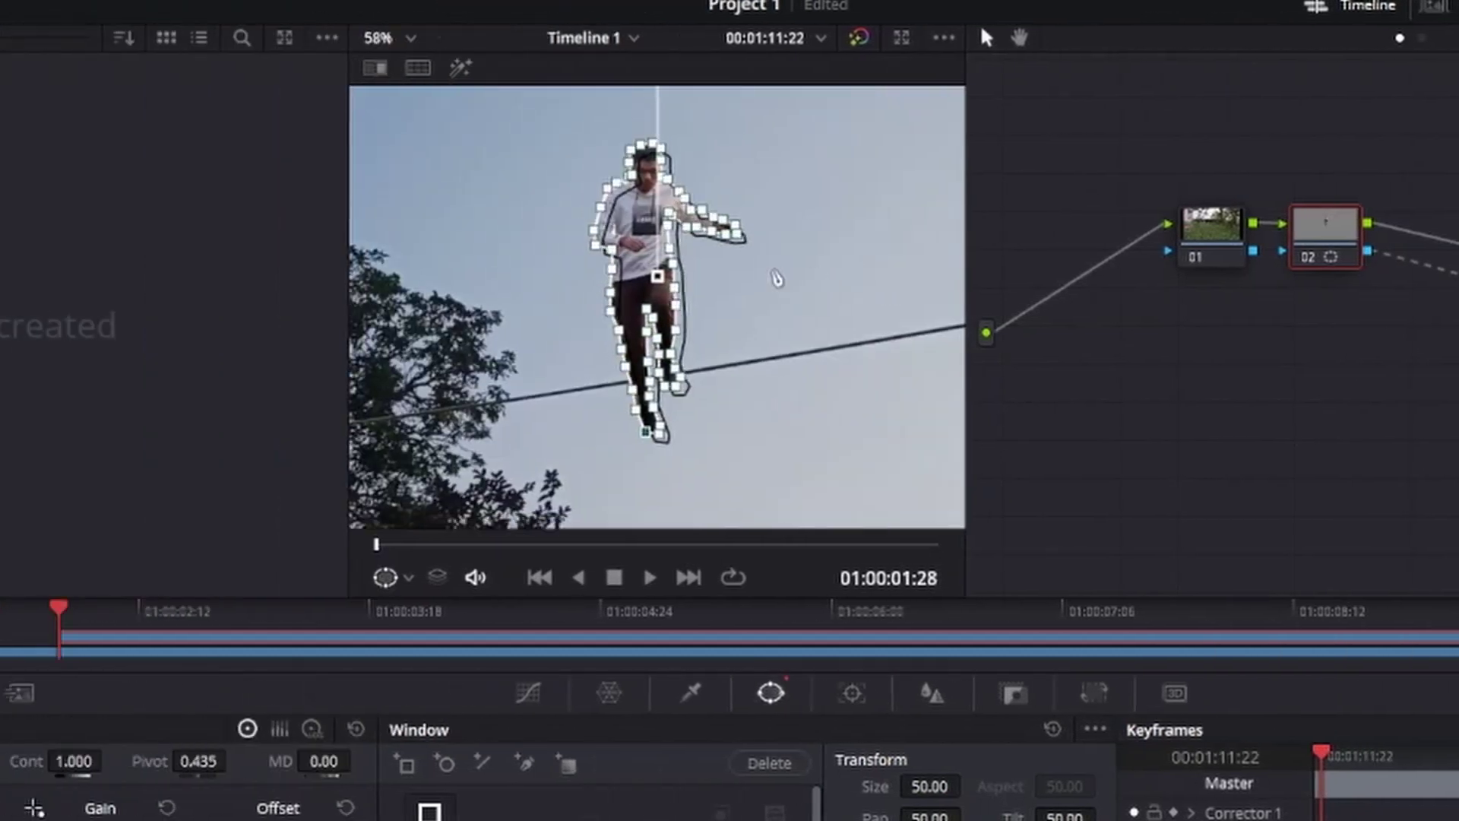
scroll(380, 280, down, 2)
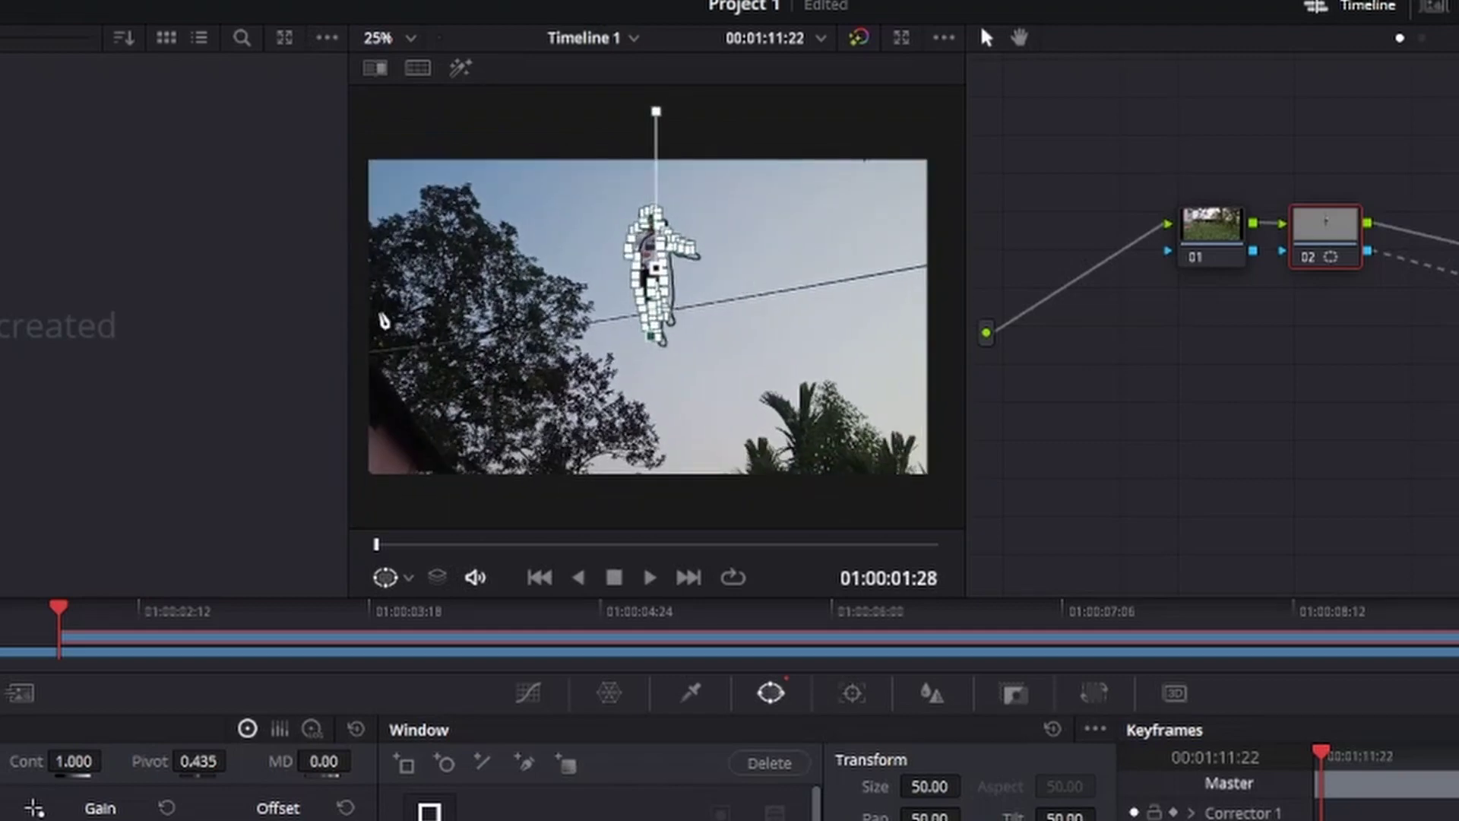
key(shift+4)
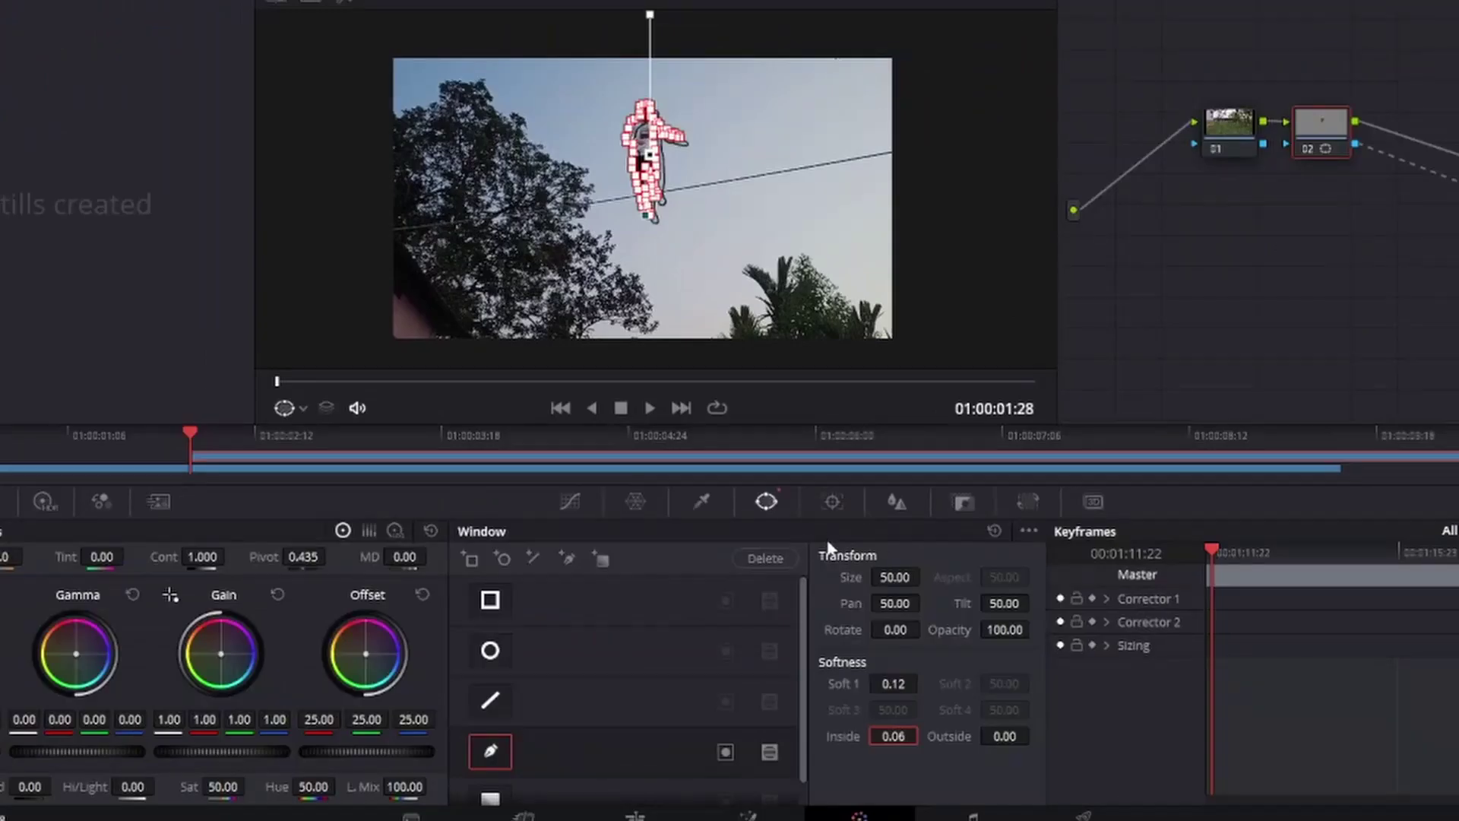
Step: Set the Tracker to Frame mode, step one frame, and track the mask forward along the jumper
click(832, 502)
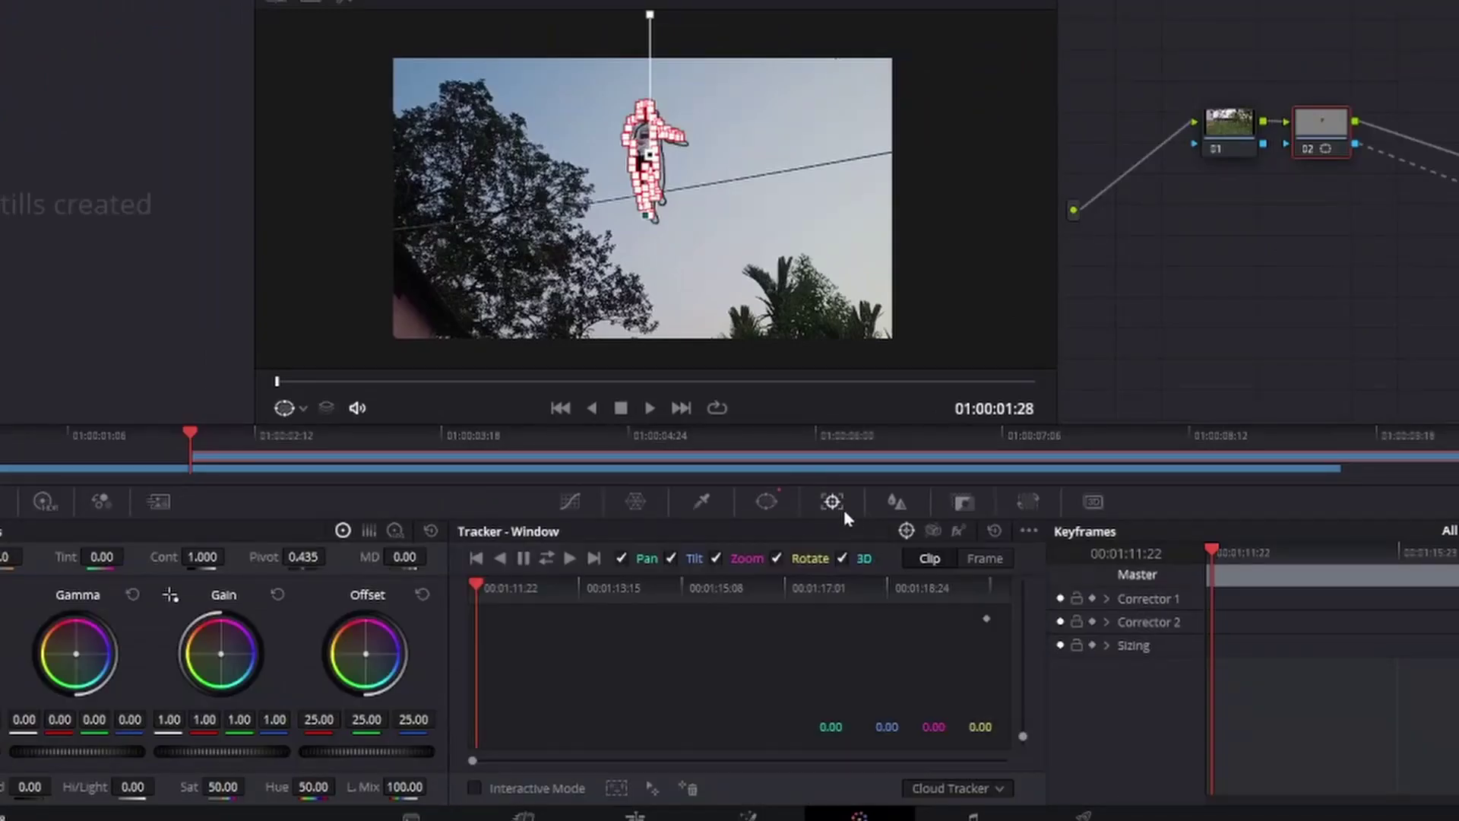
click(985, 558)
scroll(706, 182, up, 3)
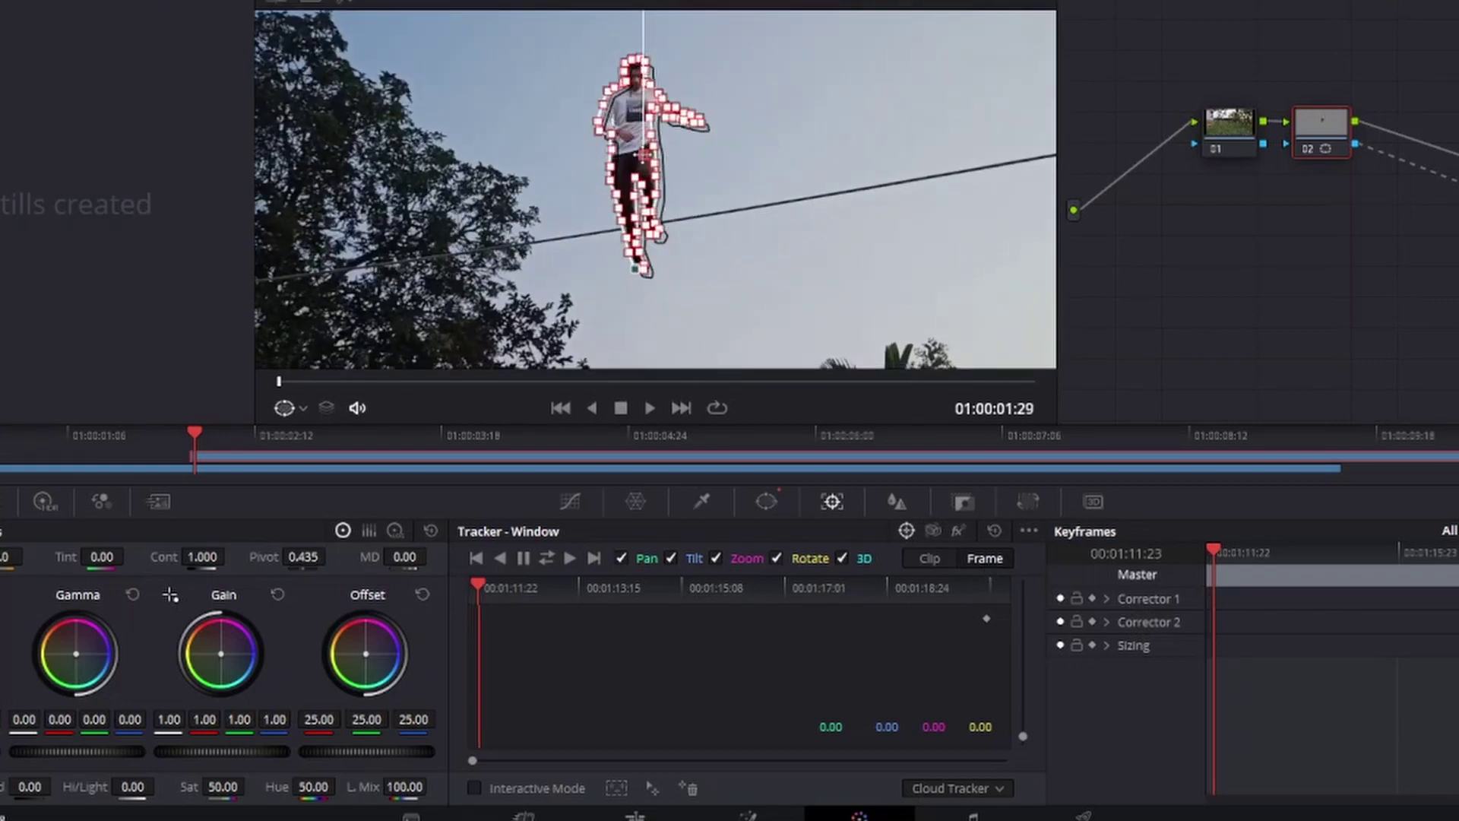
key(Right)
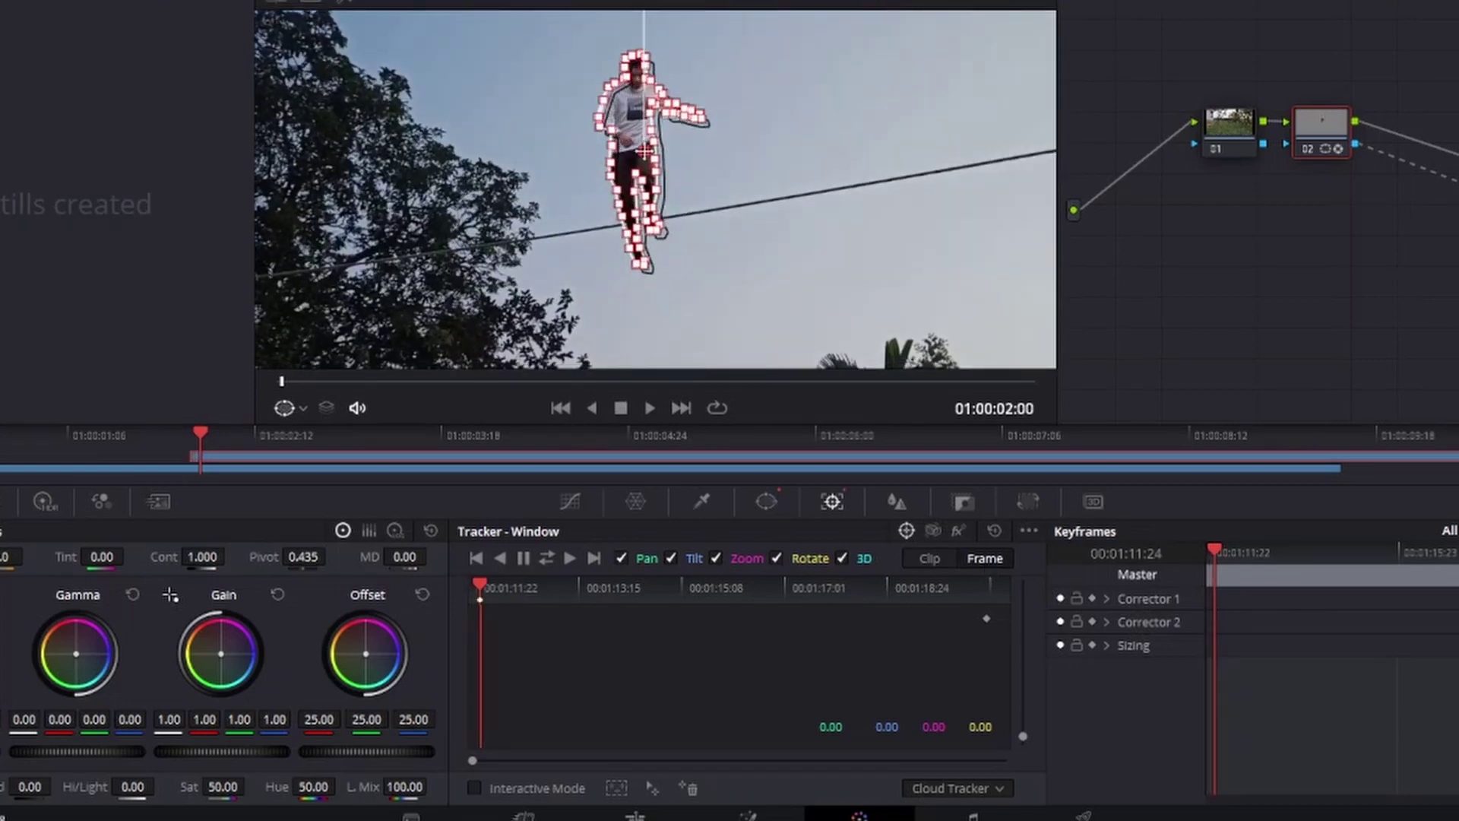
key(ctrl+t)
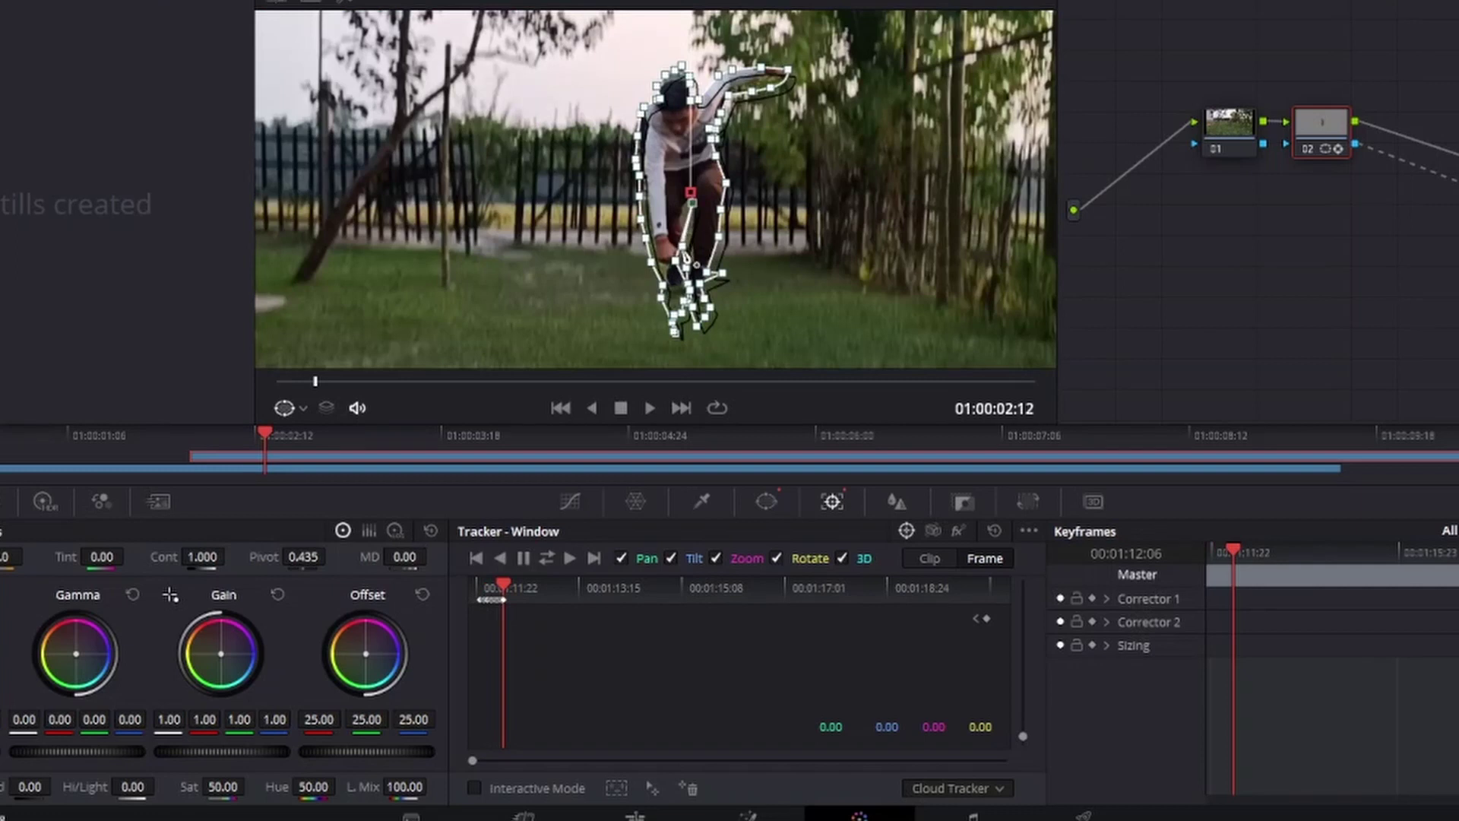
drag(705, 330, 688, 262)
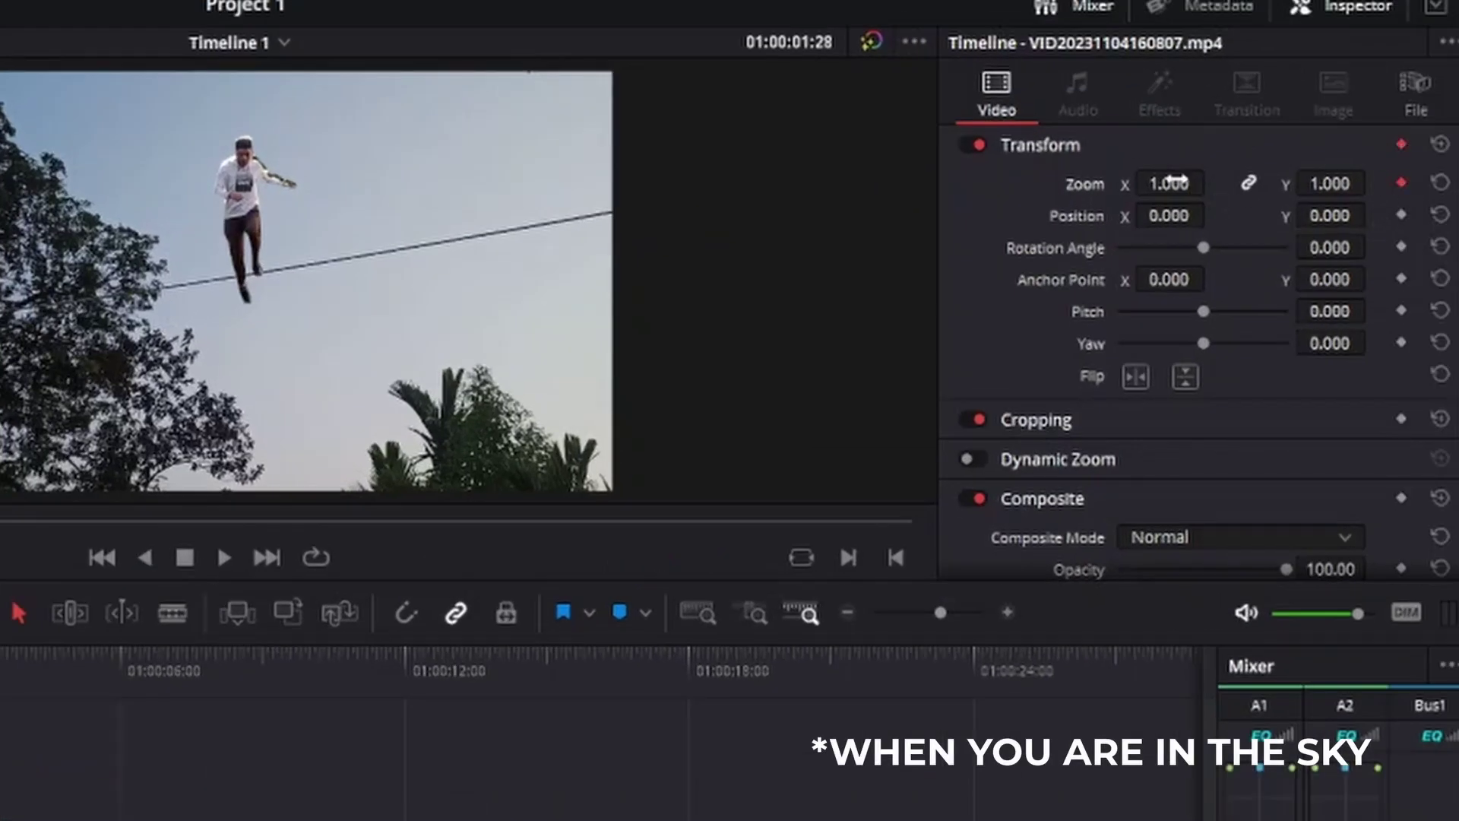
Step: Keyframe the Video 2 clip's Zoom from 0.000 up to 1.000 and play the scale-up
drag(1176, 181, 1109, 182)
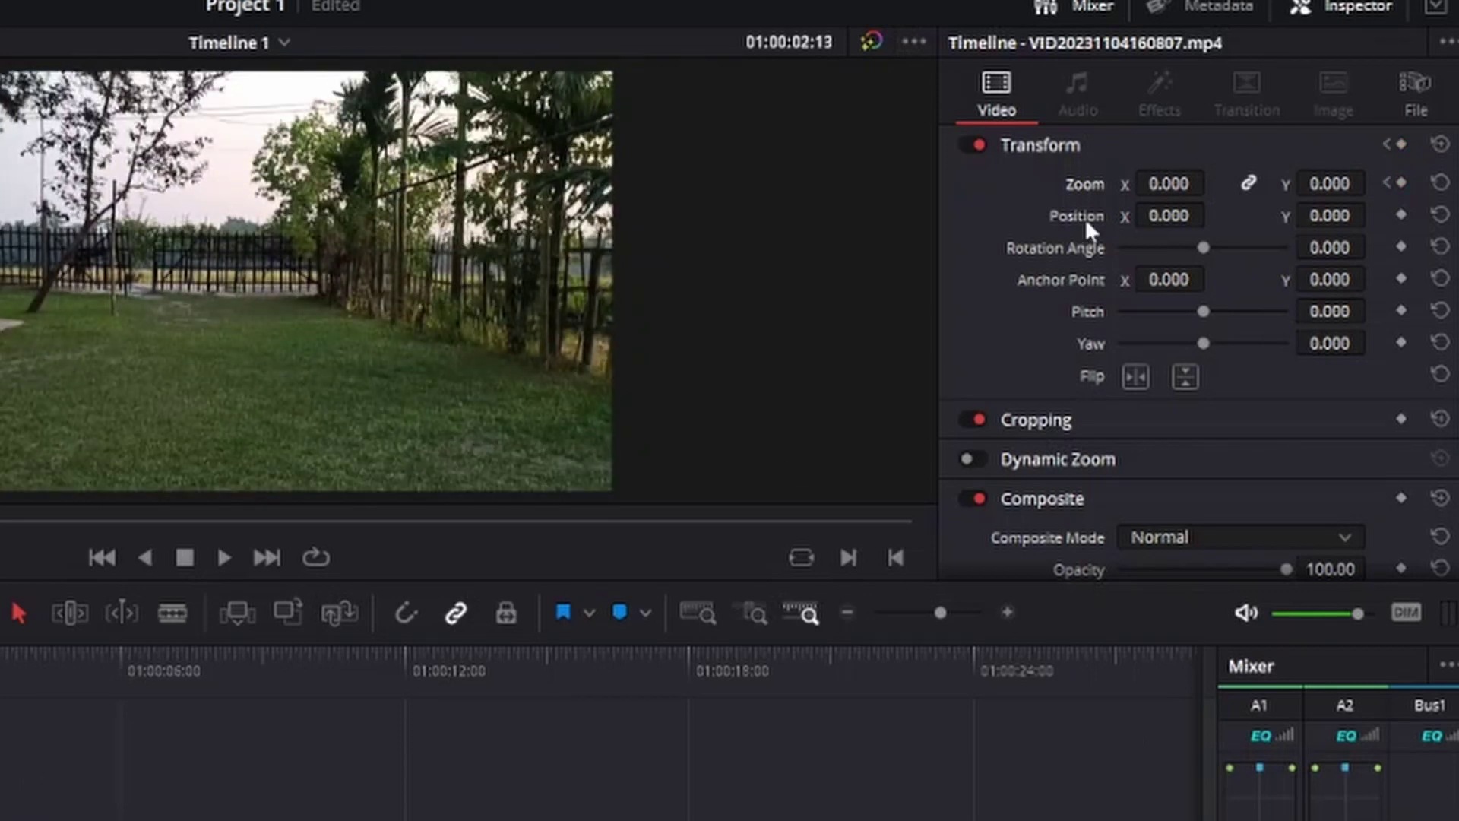
text(0)
key(Return)
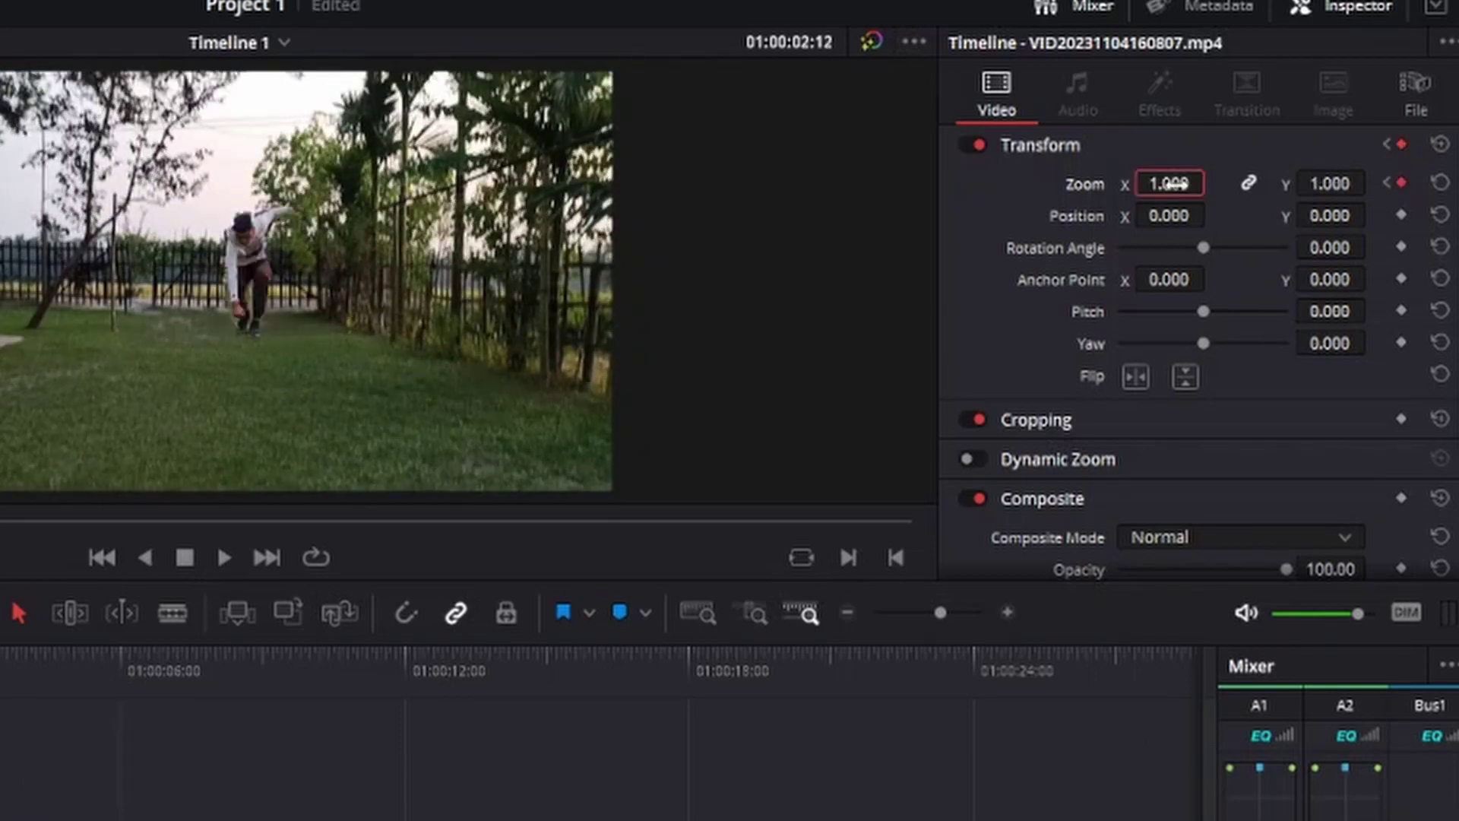
key(space)
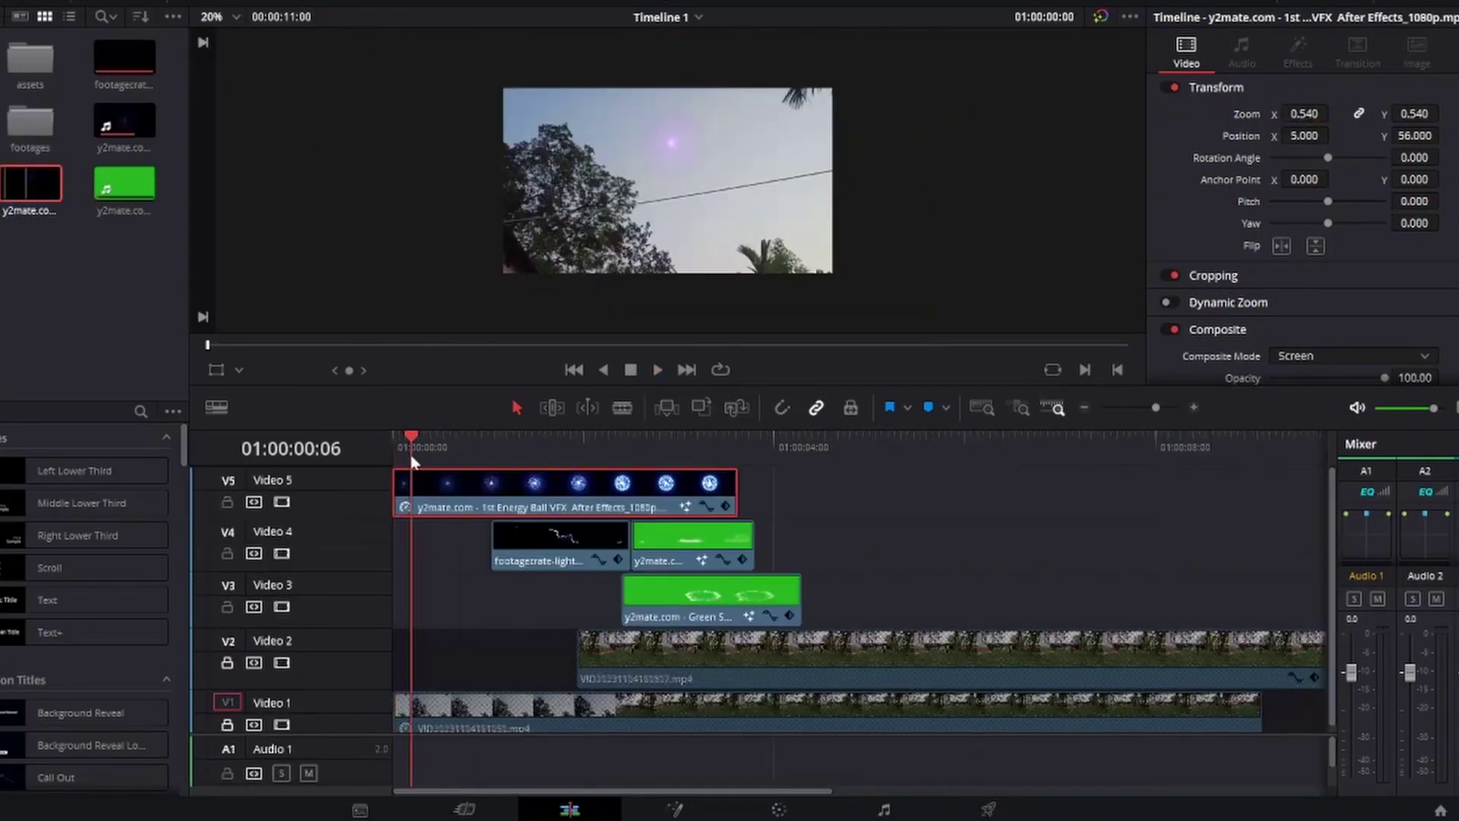
Step: Scrub through the overlays to the landing, re-enable the Video 2 track and unlock Video 1
drag(412, 461, 551, 448)
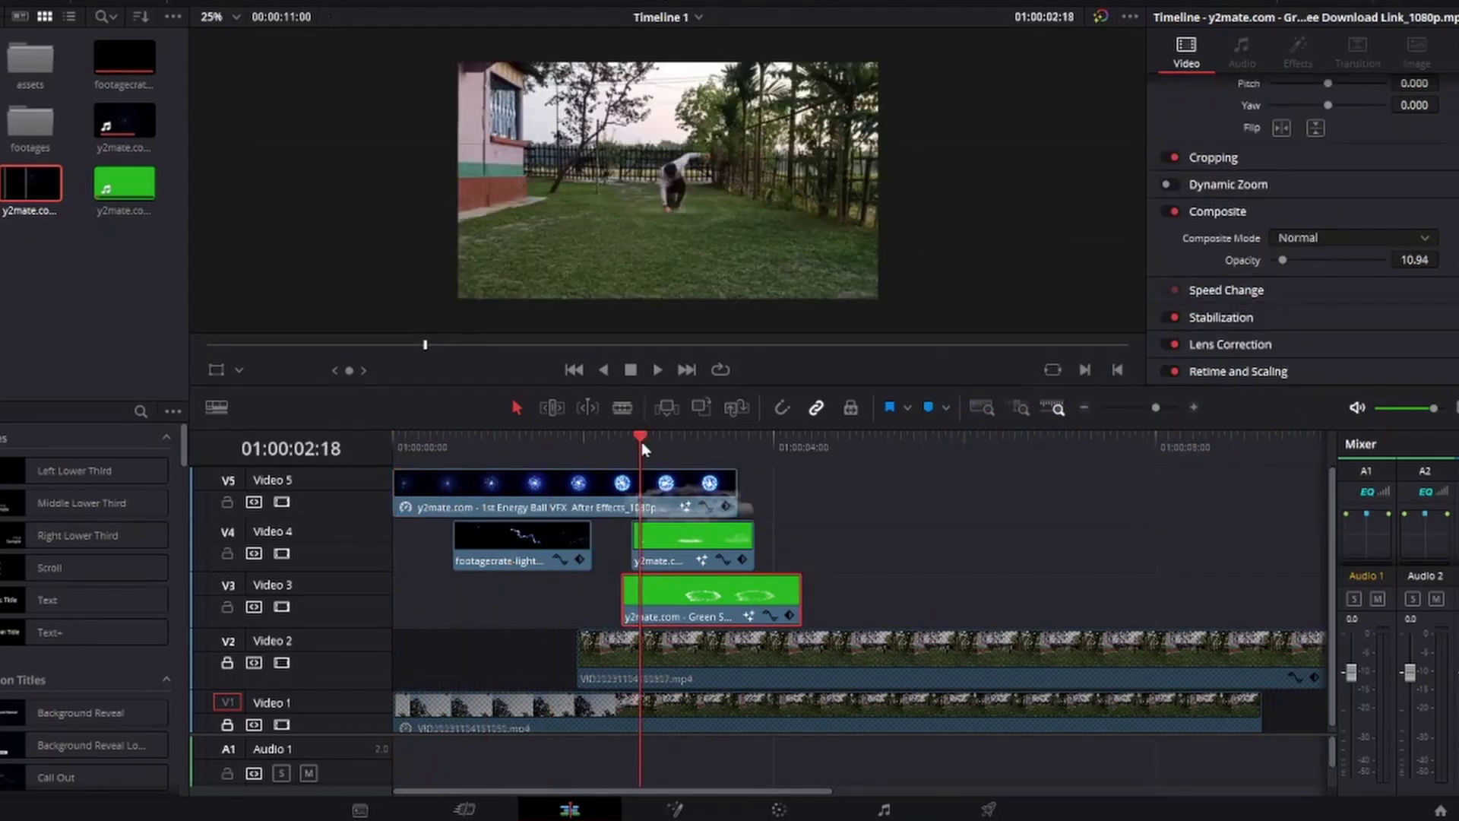
drag(641, 441, 672, 440)
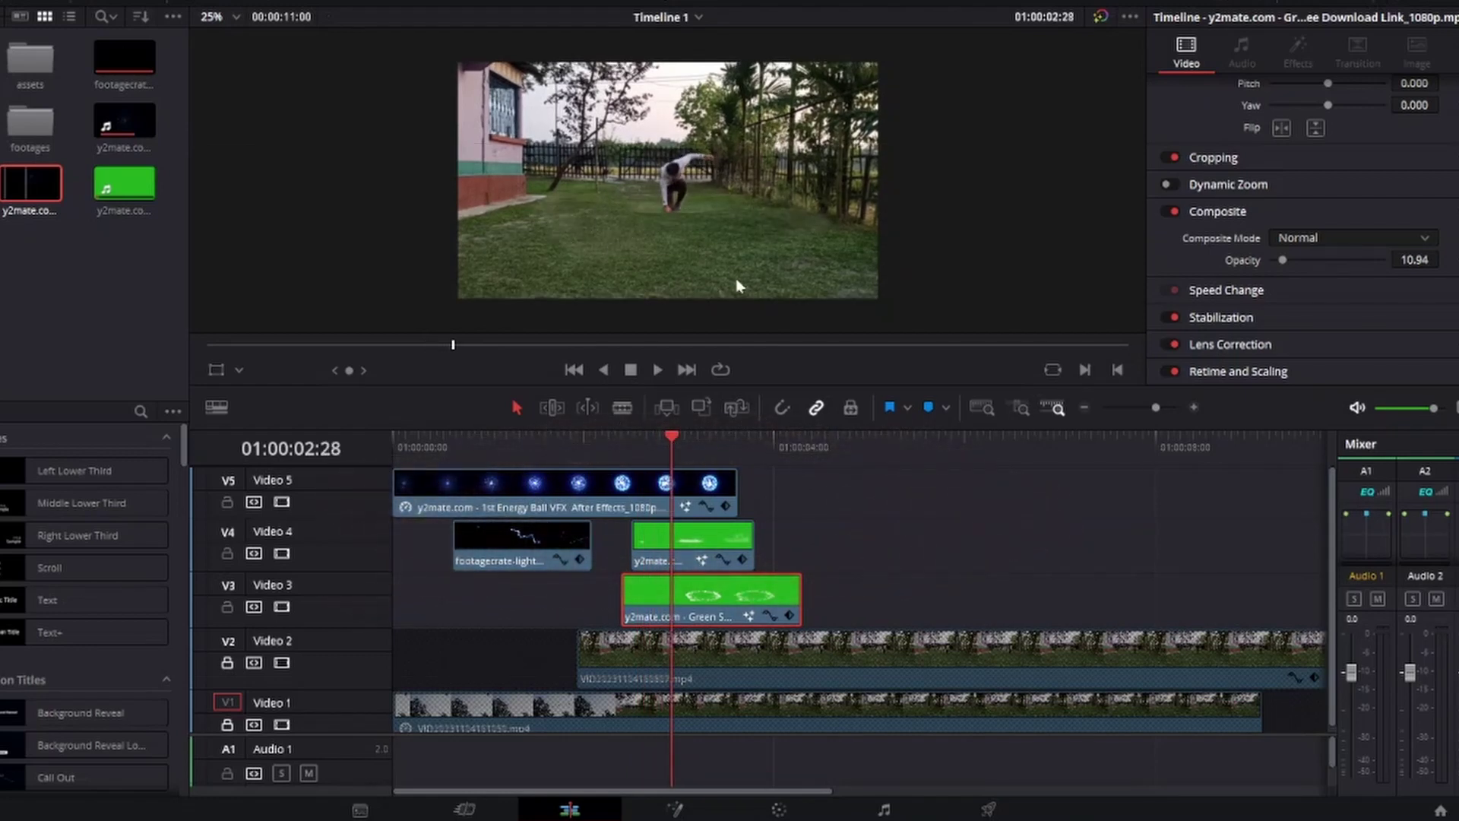
click(757, 642)
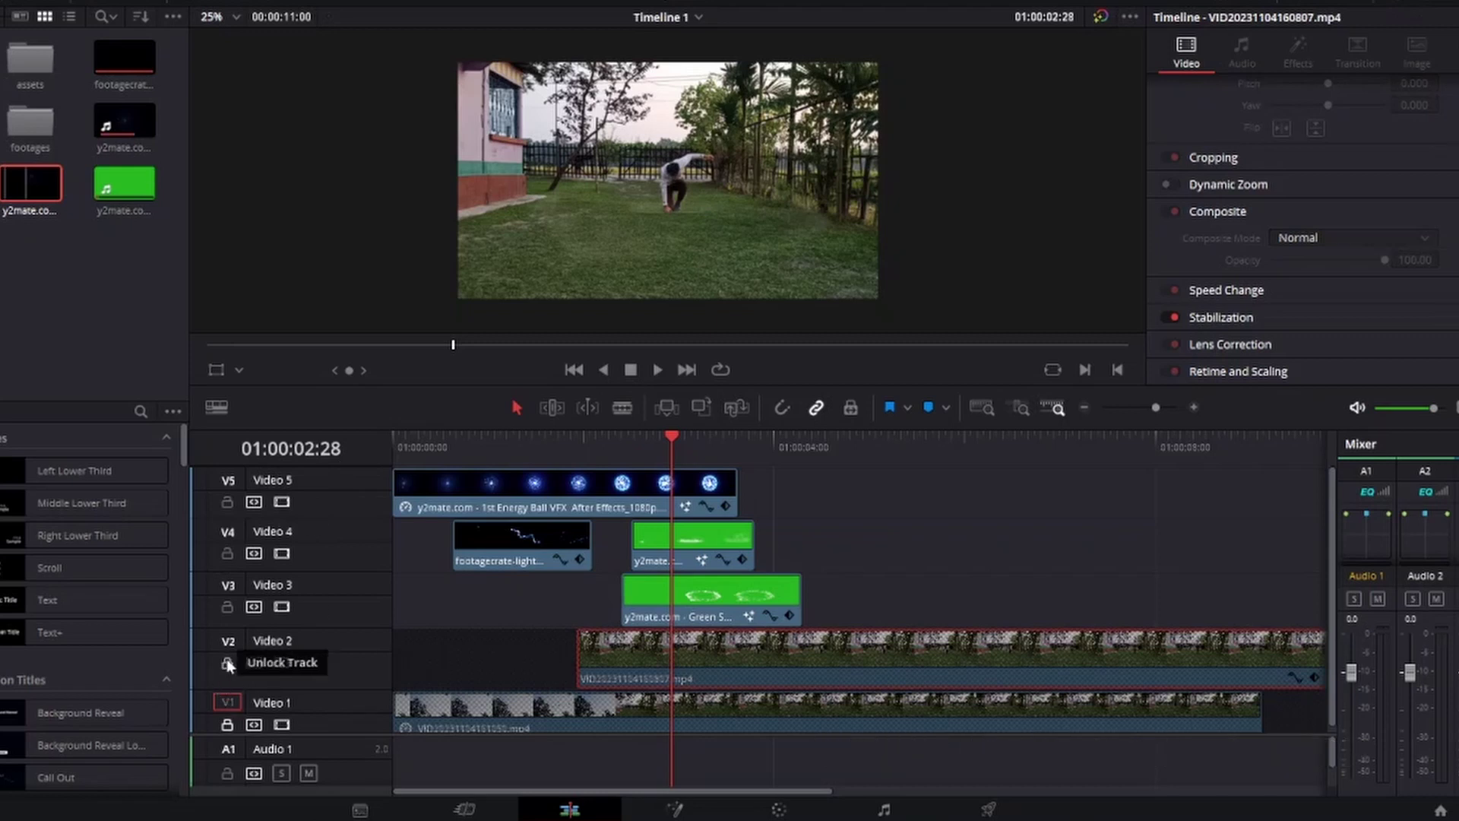
click(277, 663)
click(227, 726)
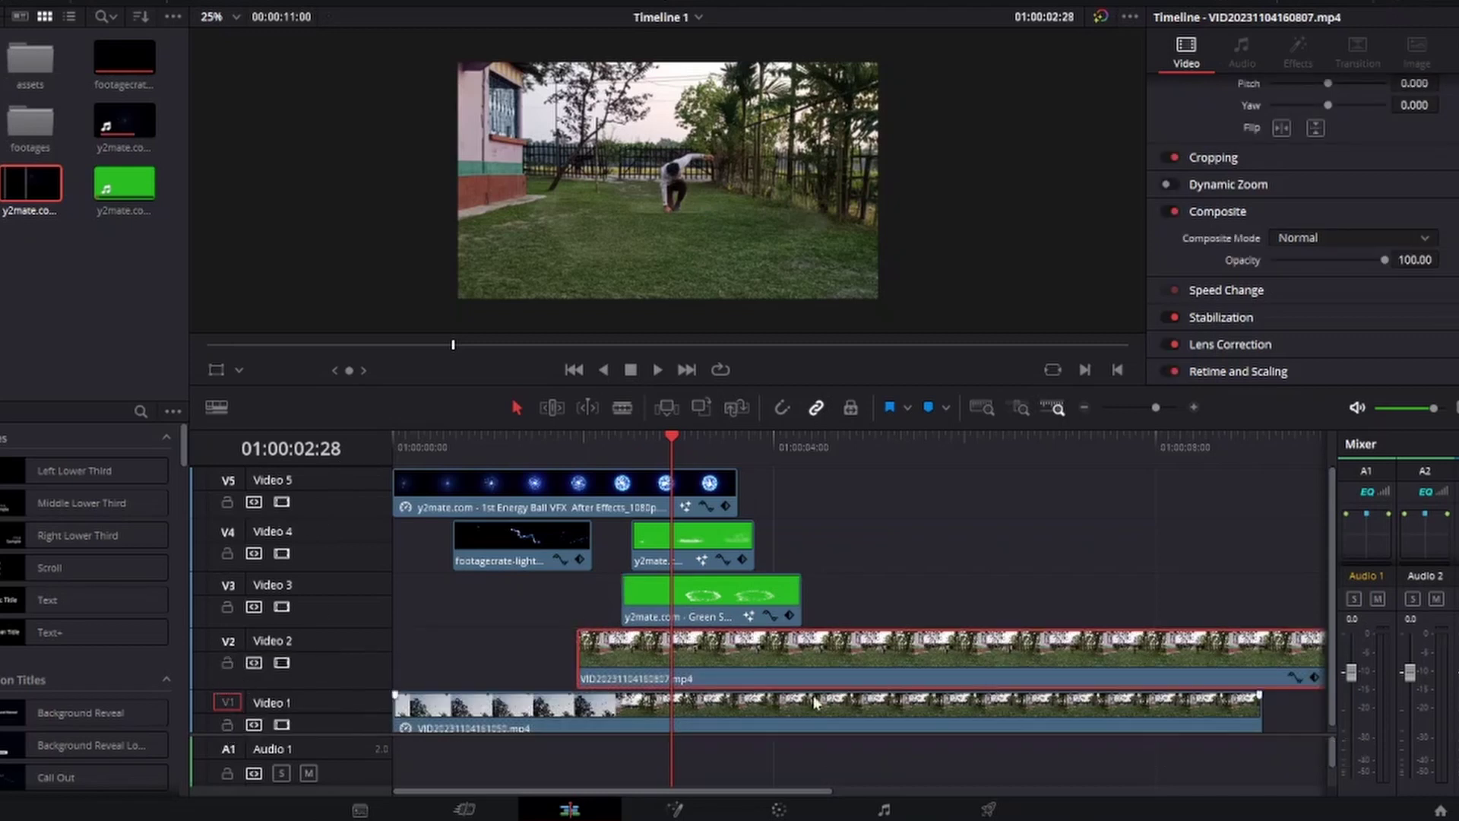
scroll(697, 222, up, 1)
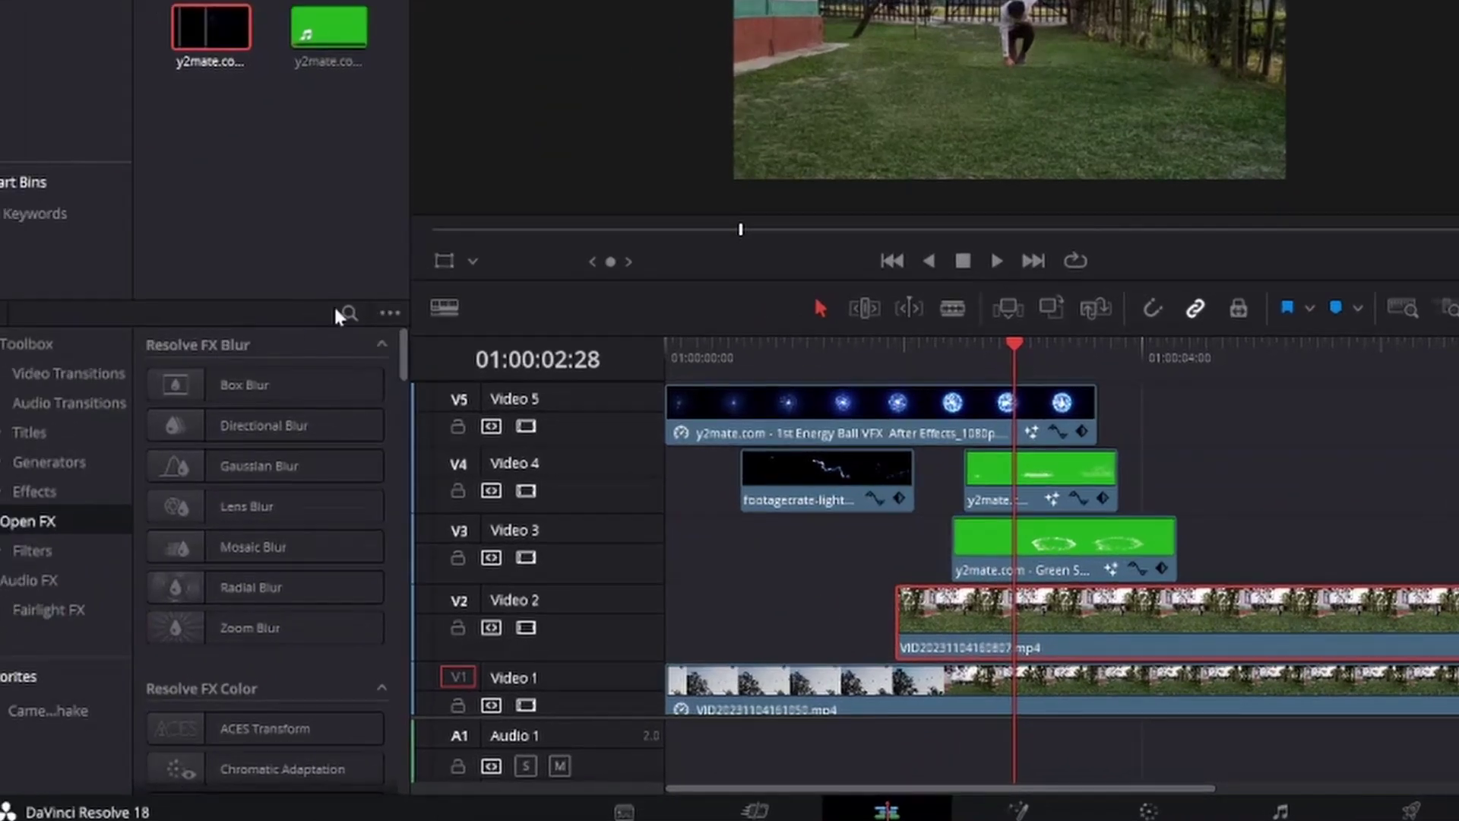
Step: Apply Camera Shake to the Video 2 clip, keyframed to Motion Scale 0.713 and Speed Scale 0.636
click(140, 411)
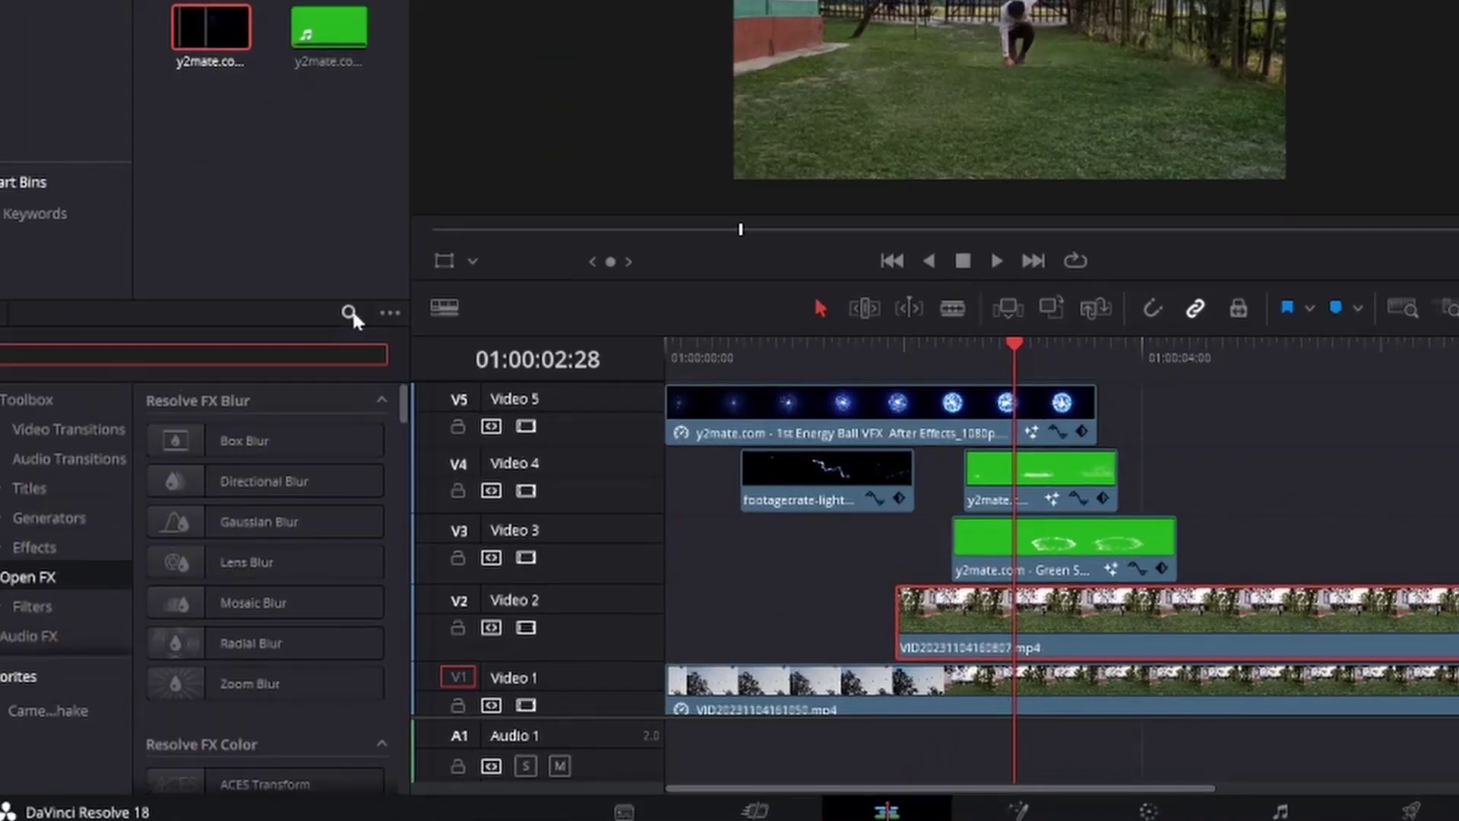
text(cam)
drag(334, 448, 1046, 598)
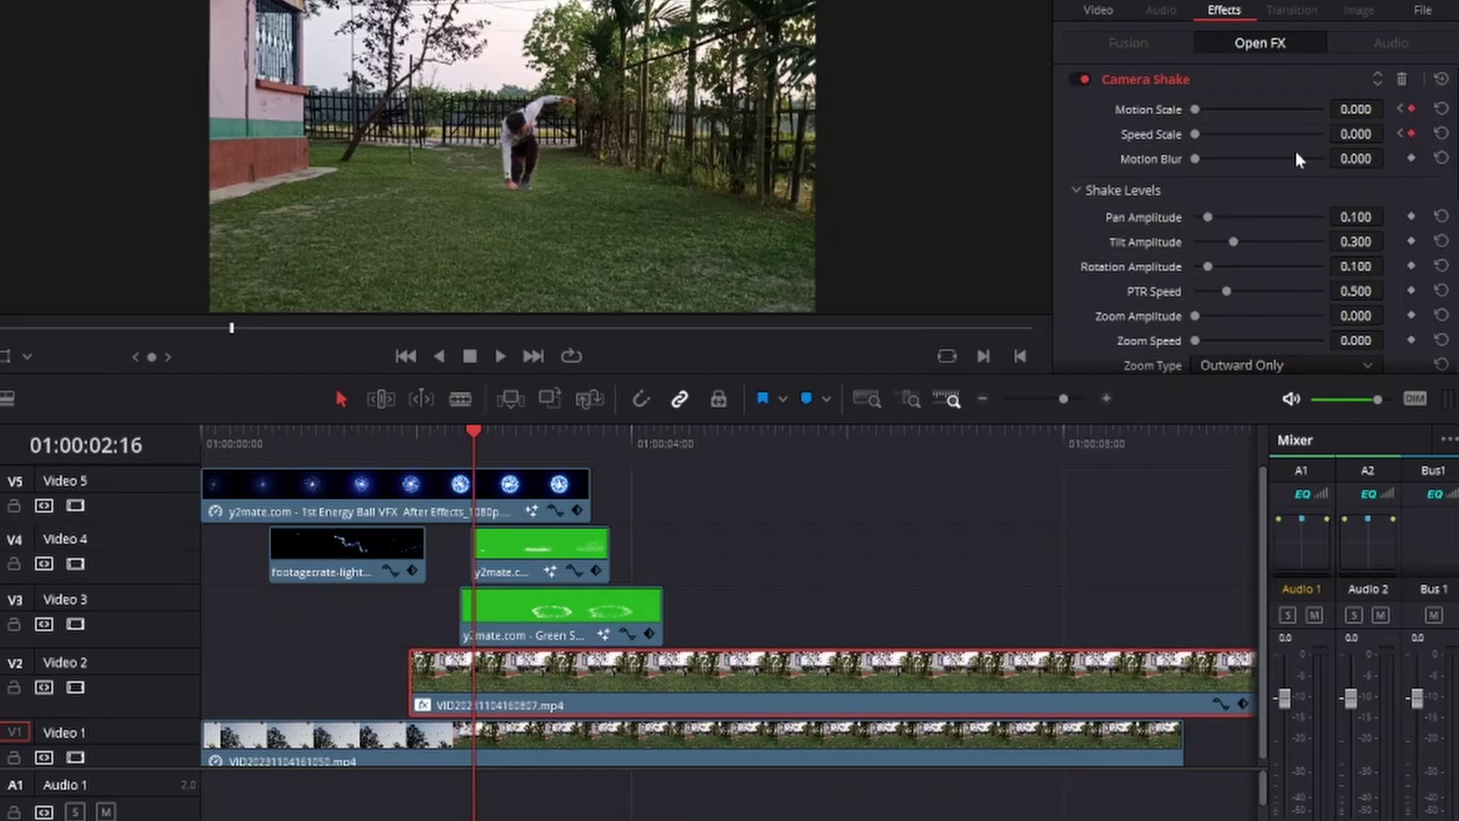
drag(1202, 137, 1243, 129)
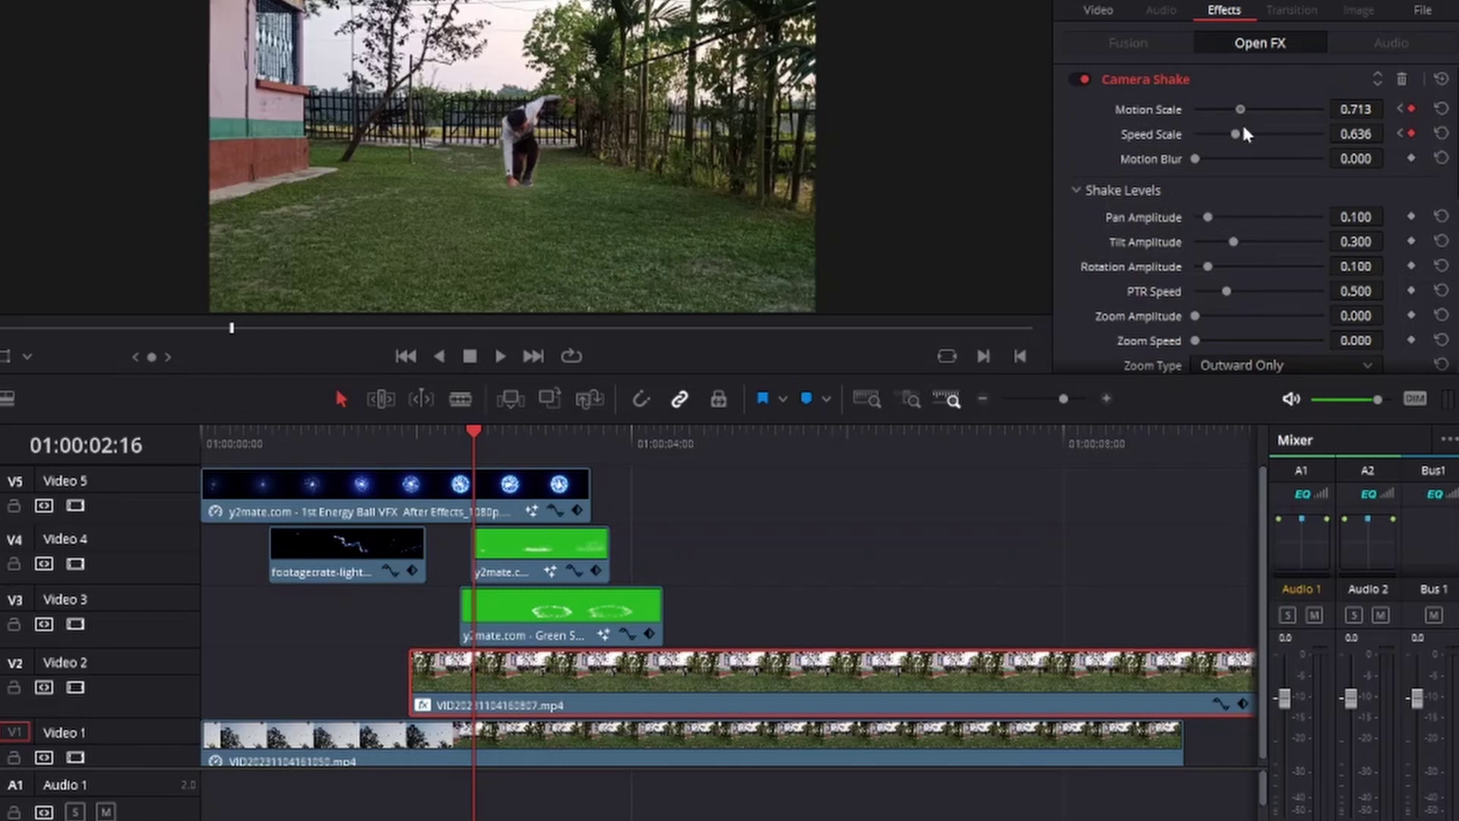
key(space)
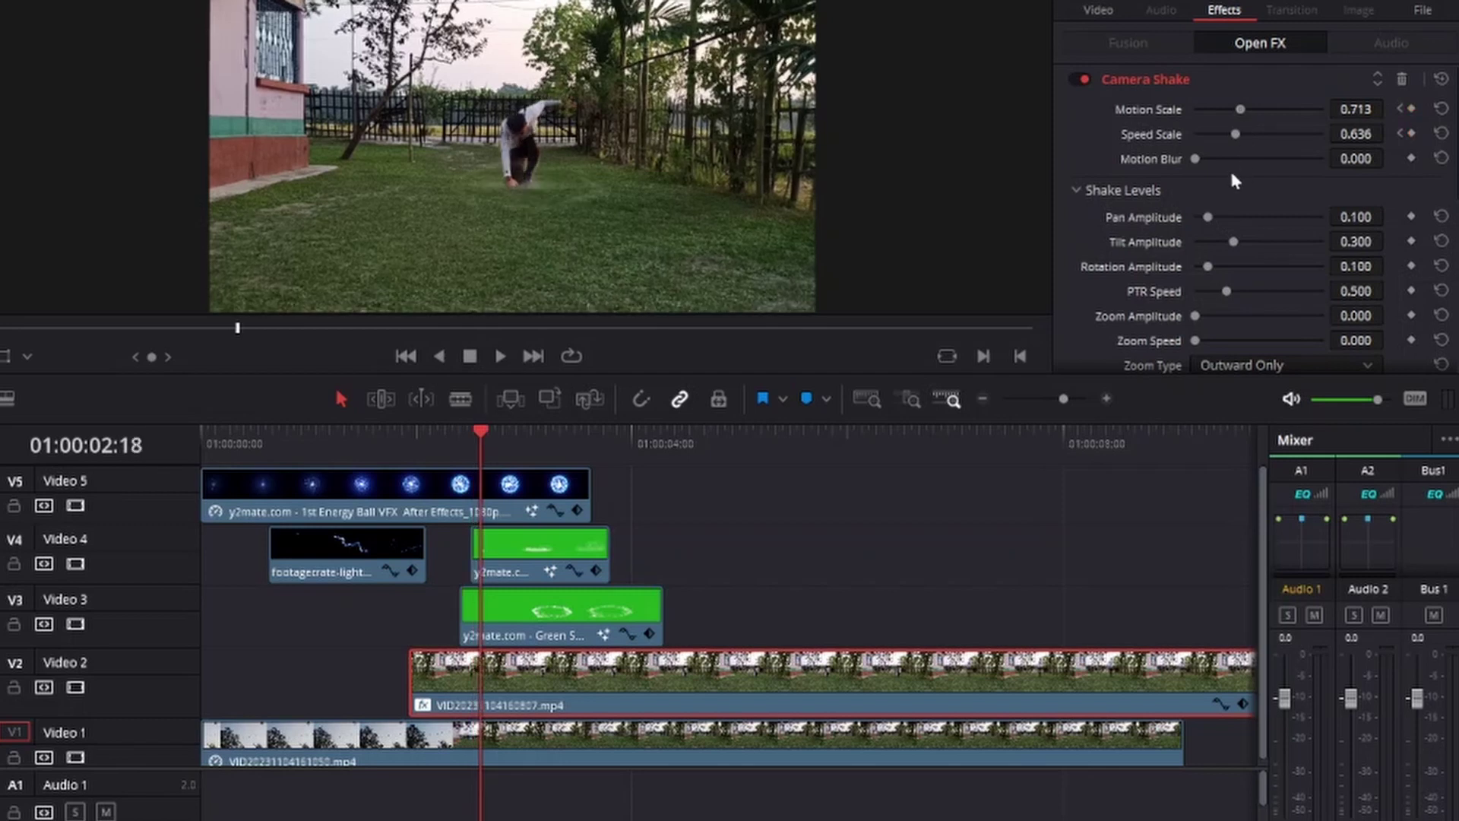